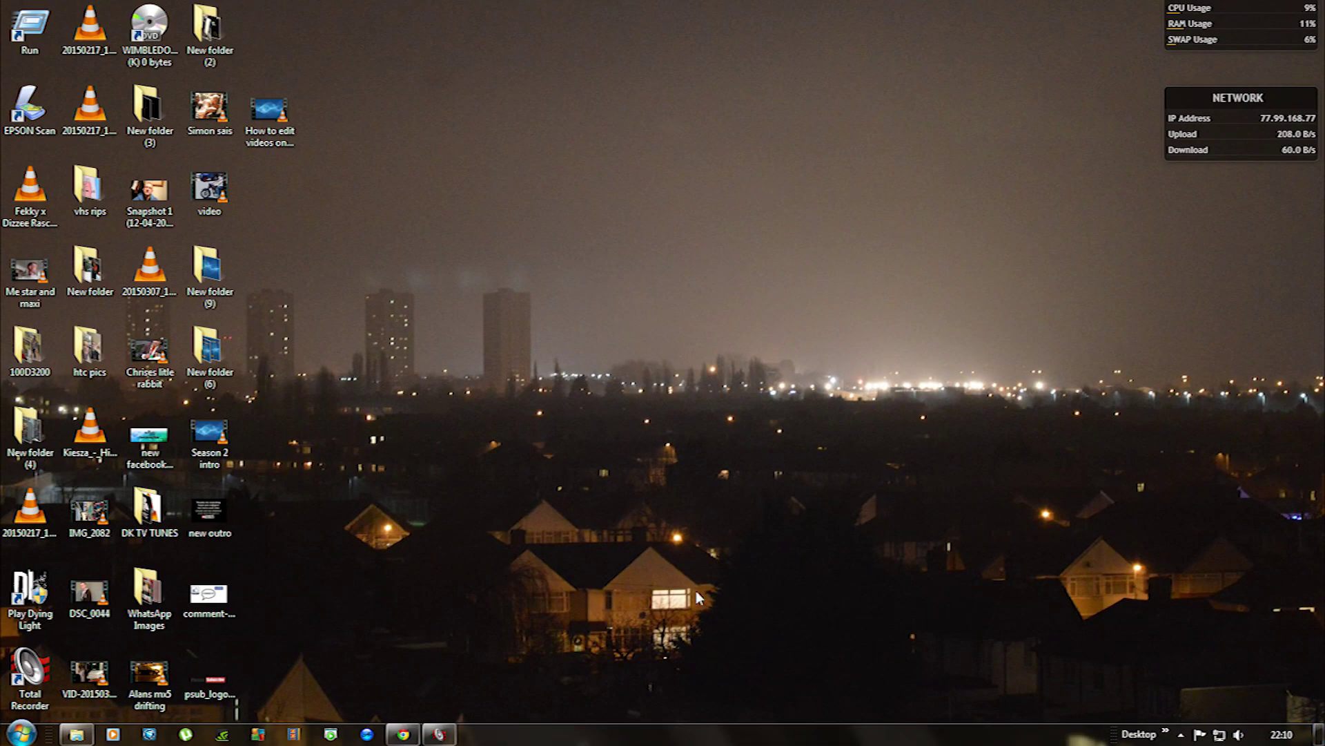
Restore the YouTube channel's Videos page in Chrome from the taskbar
left_click(412, 732)
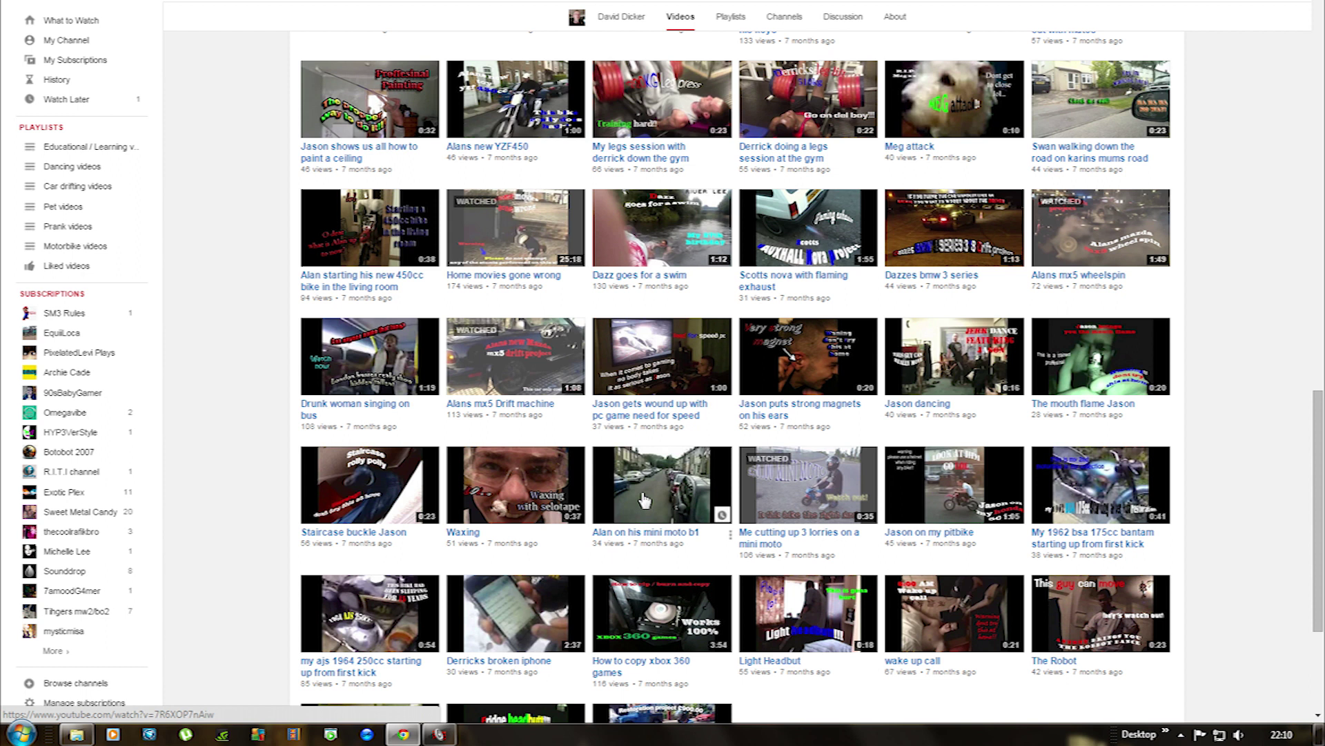
Go to page 3 of uploaded videos and open the editor for 'Alan on his mini moto b1'
scroll(645, 498, "up", 20)
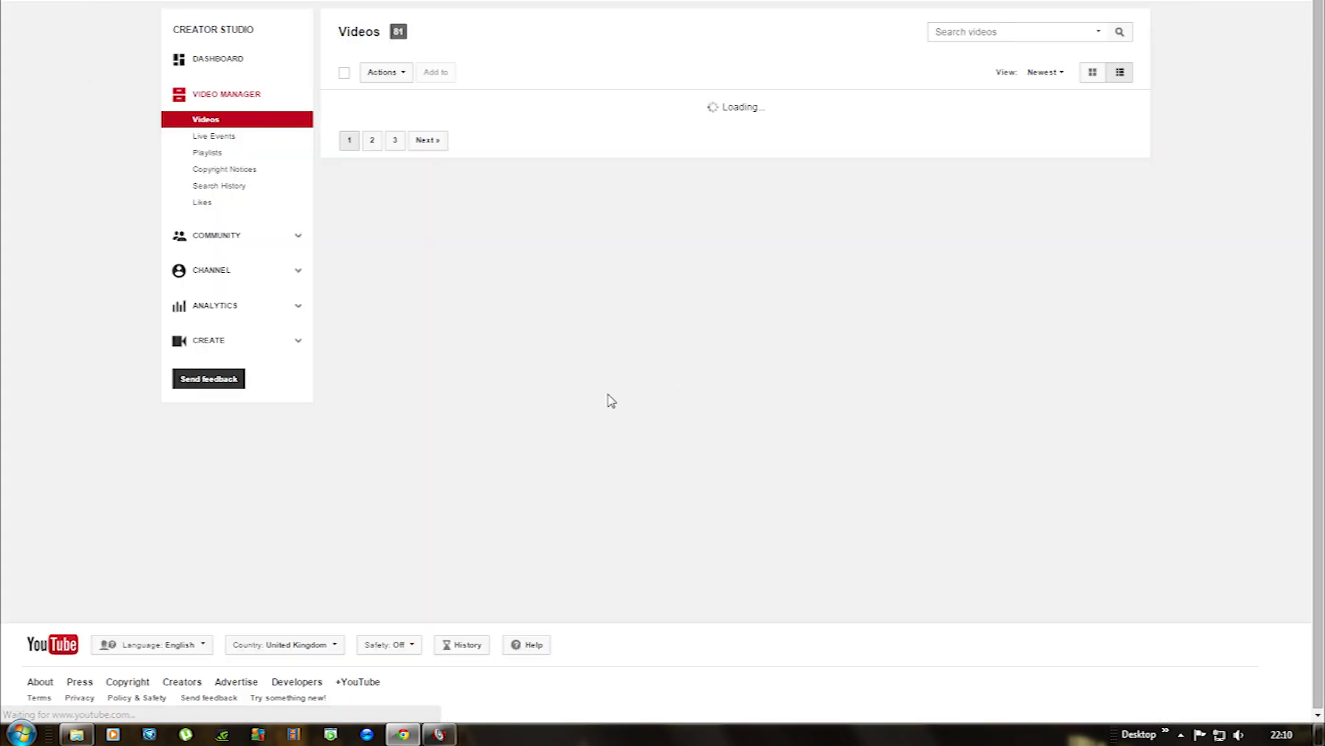
scroll(562, 414, "down", 7)
scroll(562, 458, "down", 11)
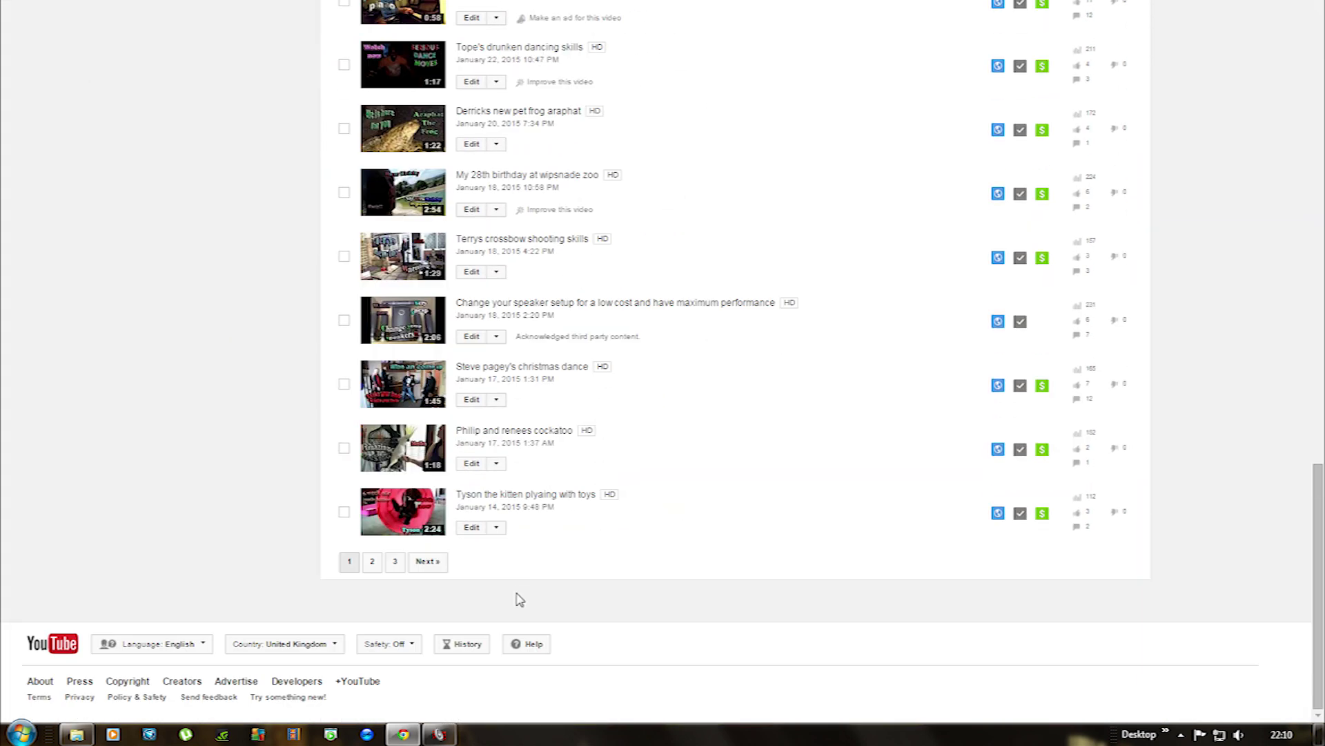
left_click(395, 562)
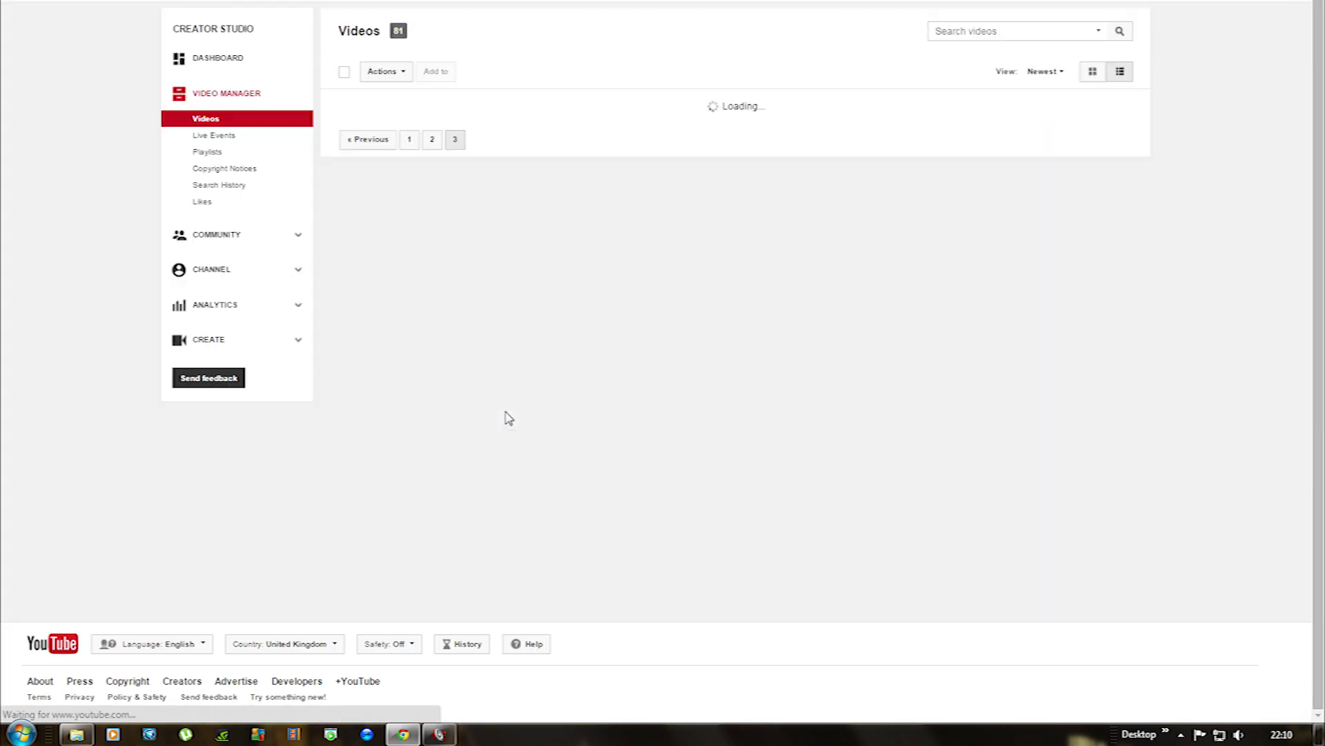
scroll(506, 417, "down", 6)
scroll(511, 416, "up", 1)
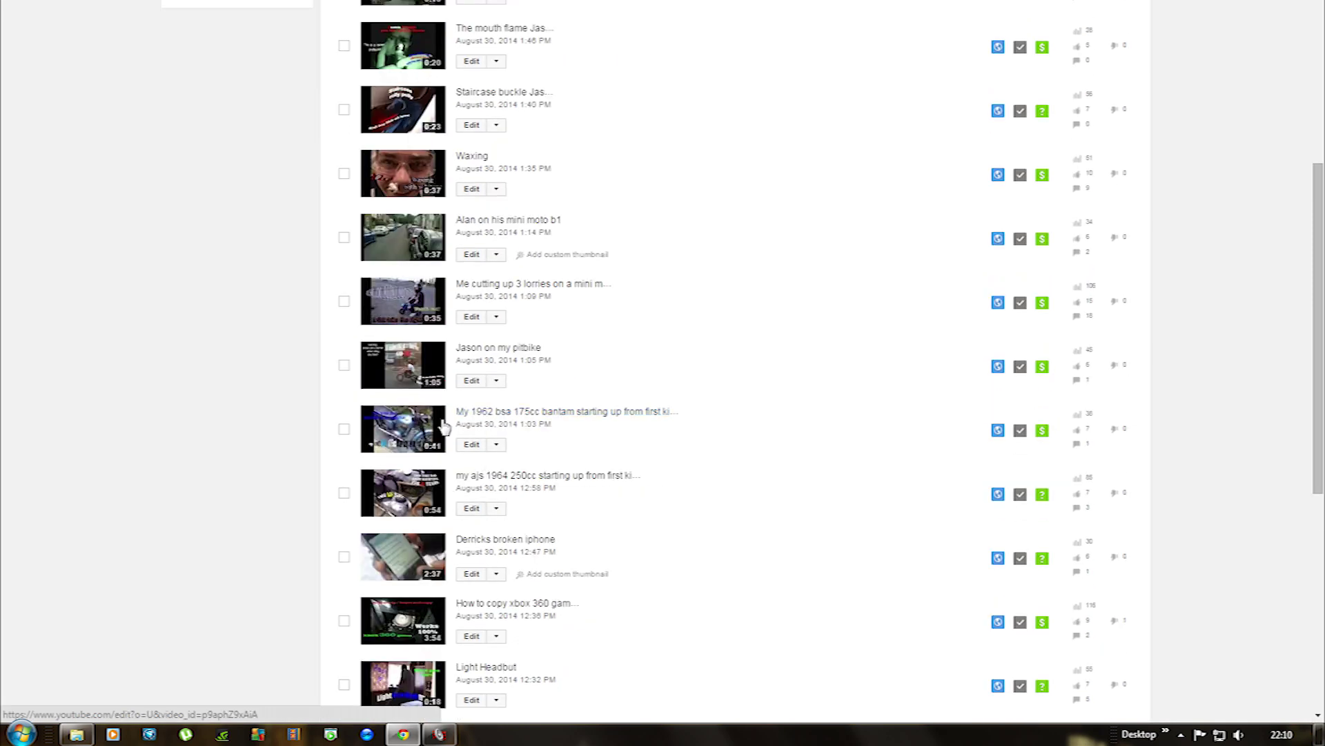
left_click(471, 256)
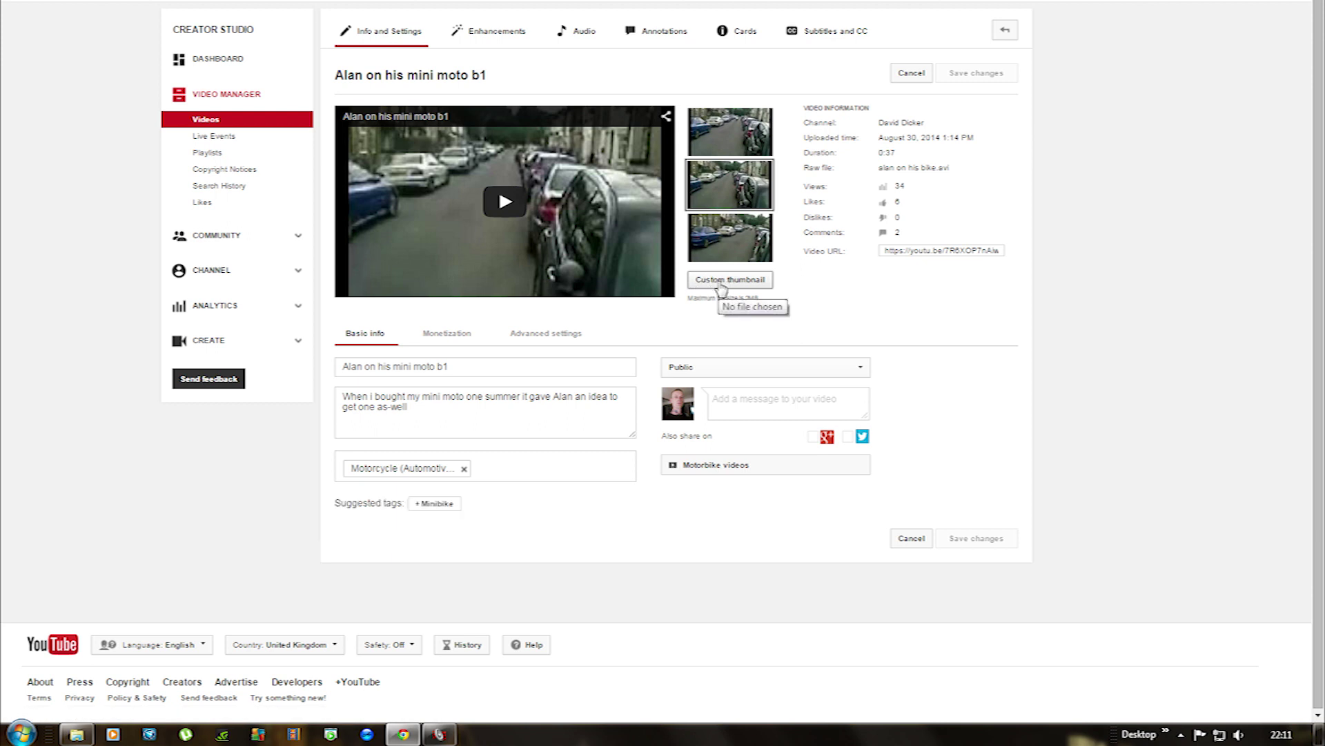
Review the video's suggested thumbnails and Custom thumbnail option, then minimize the browser
mouse_move(730, 144)
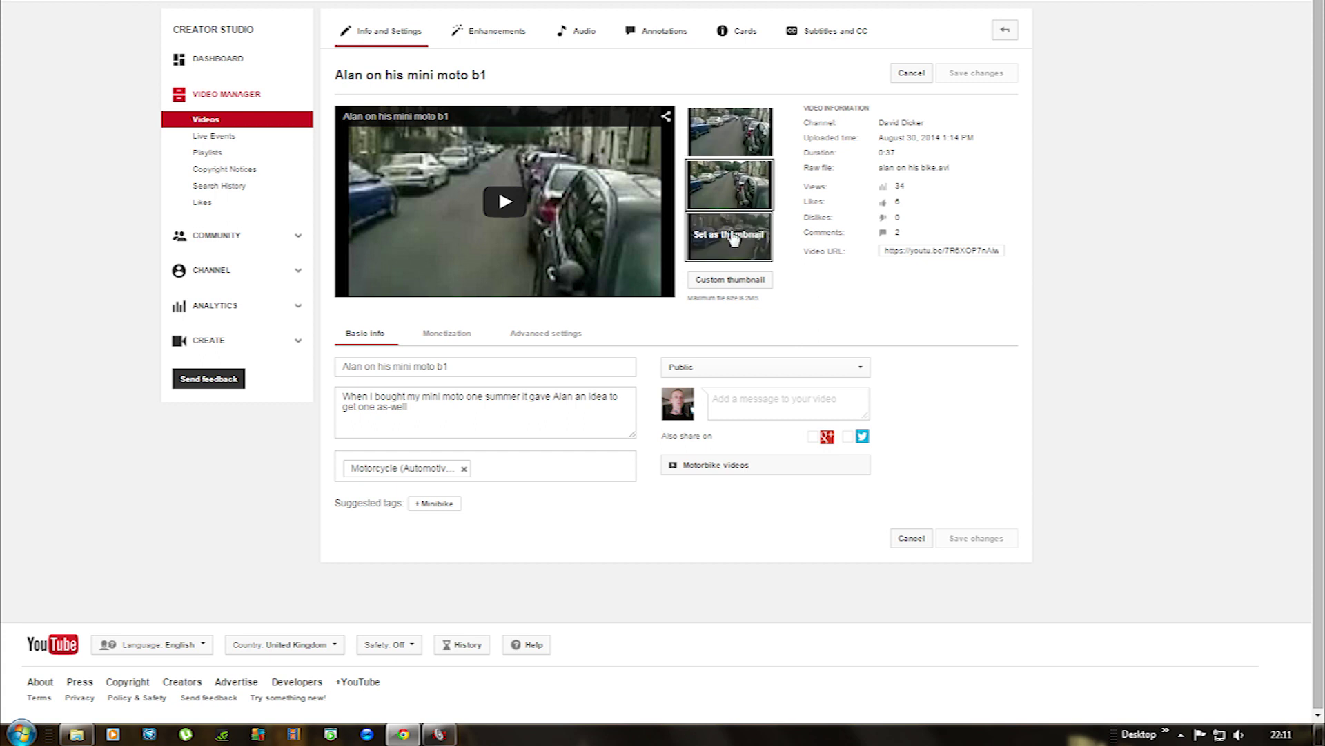
mouse_move(726, 254)
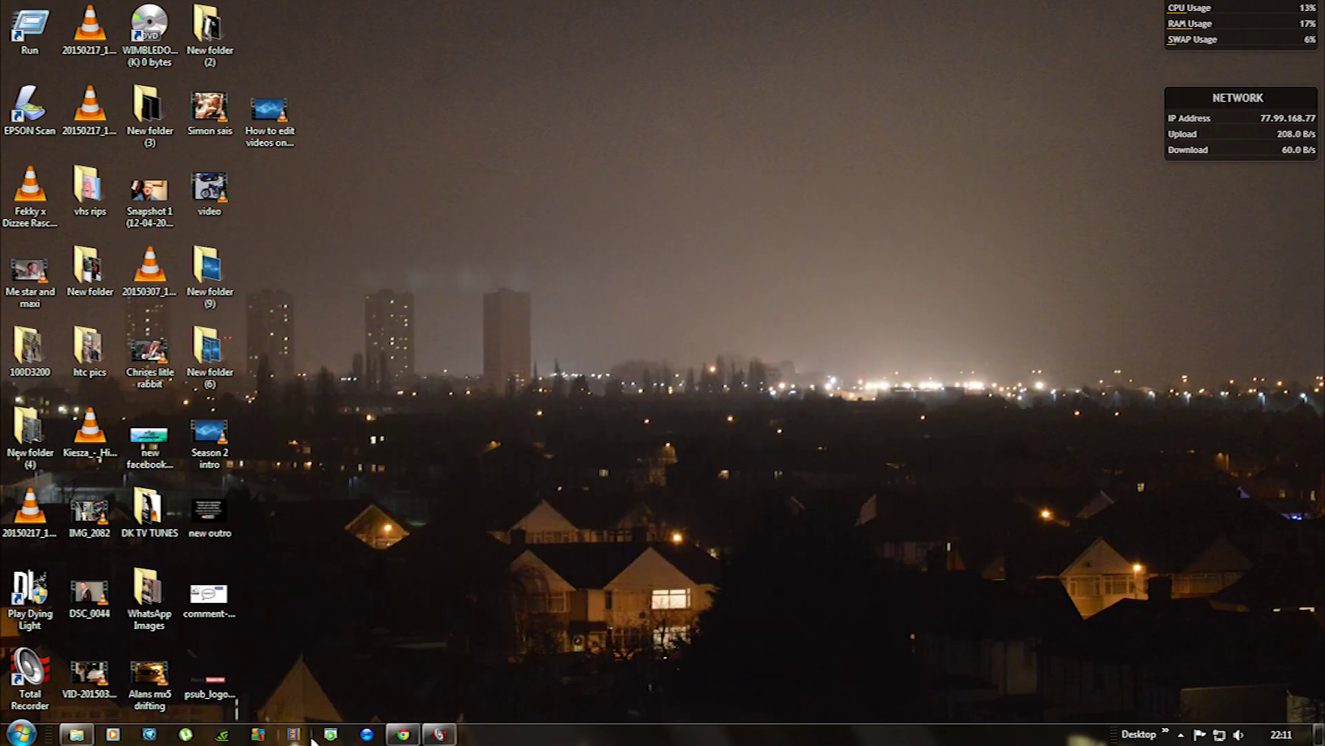
Add 'alan on his bike' from the mini moto folder to Movie Maker and snapshot the rider frame
left_click(294, 734)
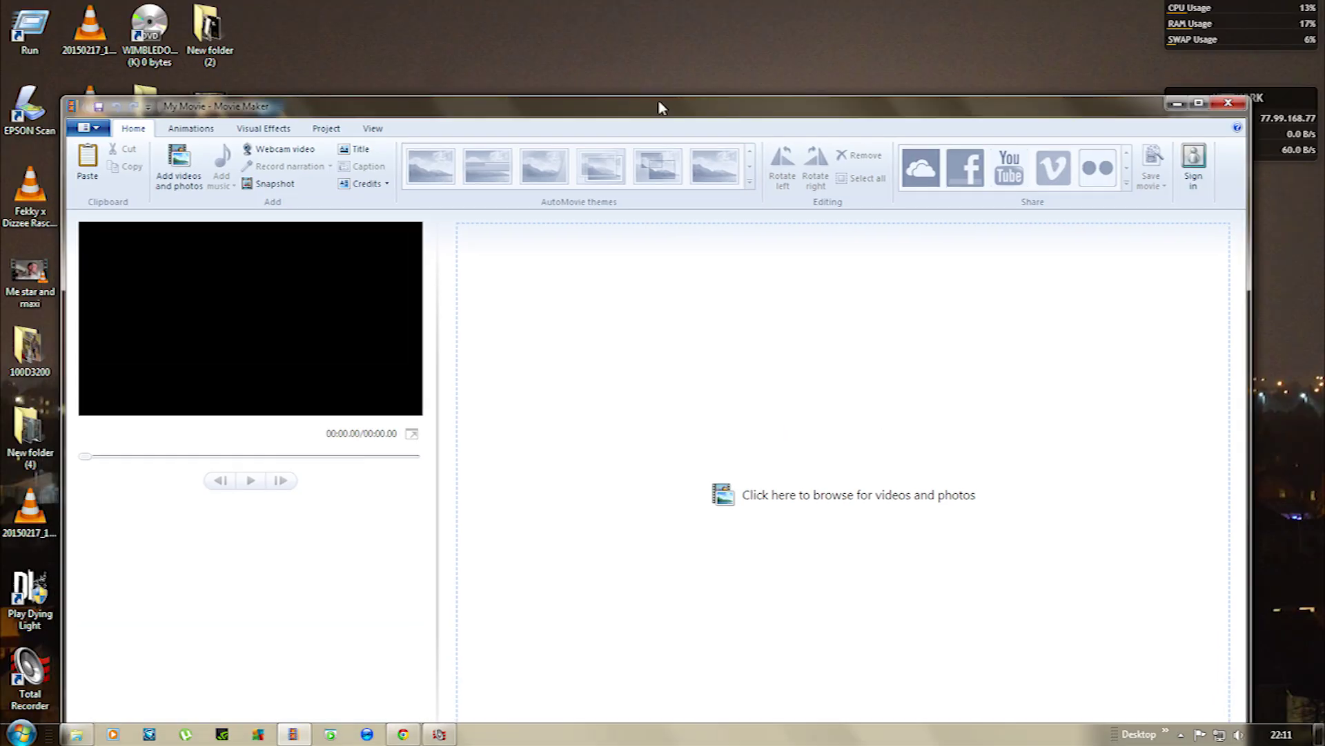
left_click_drag(654, 102, 731, 83)
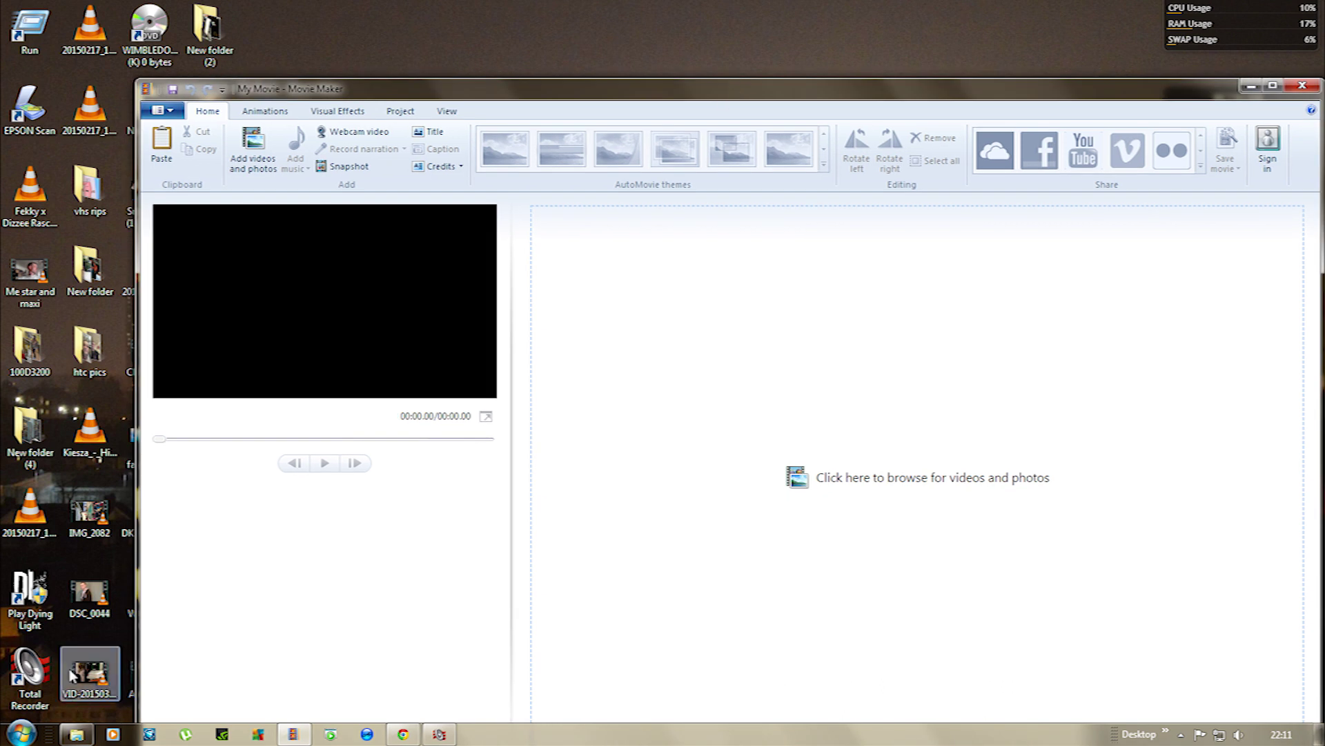
left_click(603, 609)
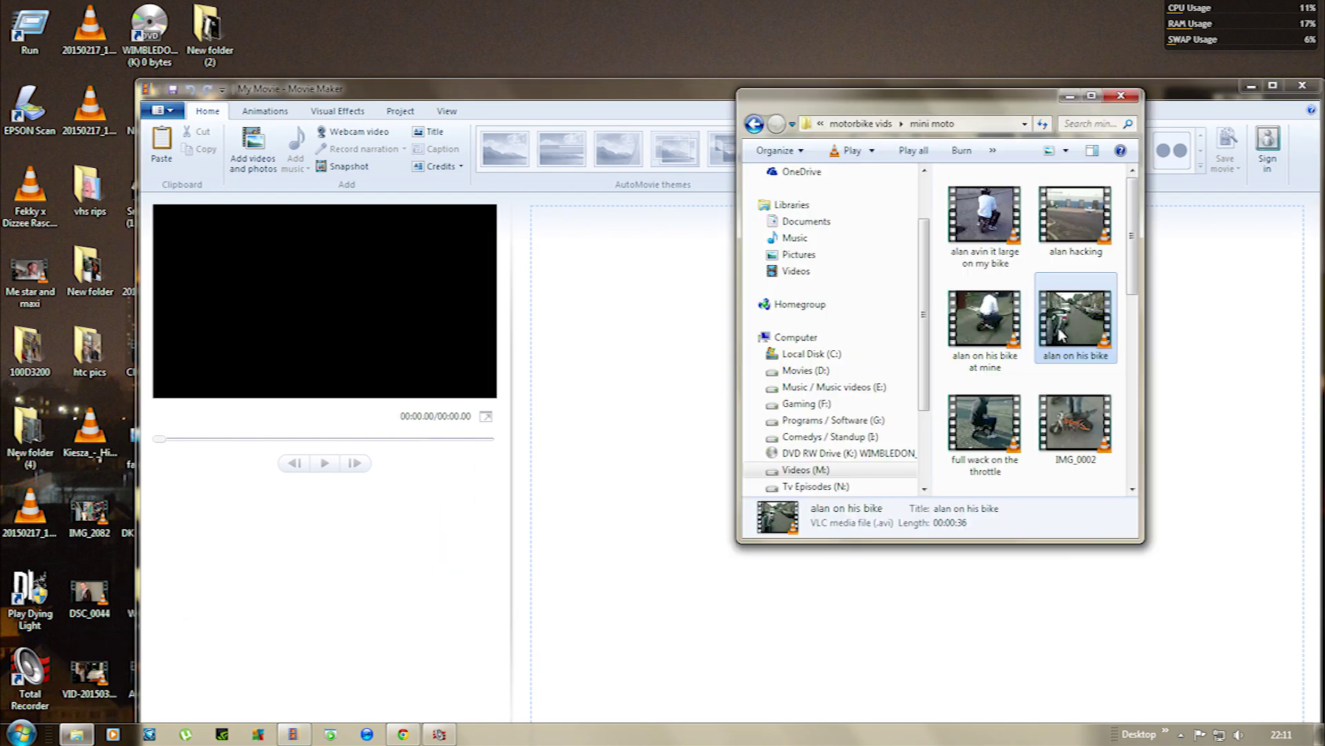
left_click_drag(1076, 317, 559, 245)
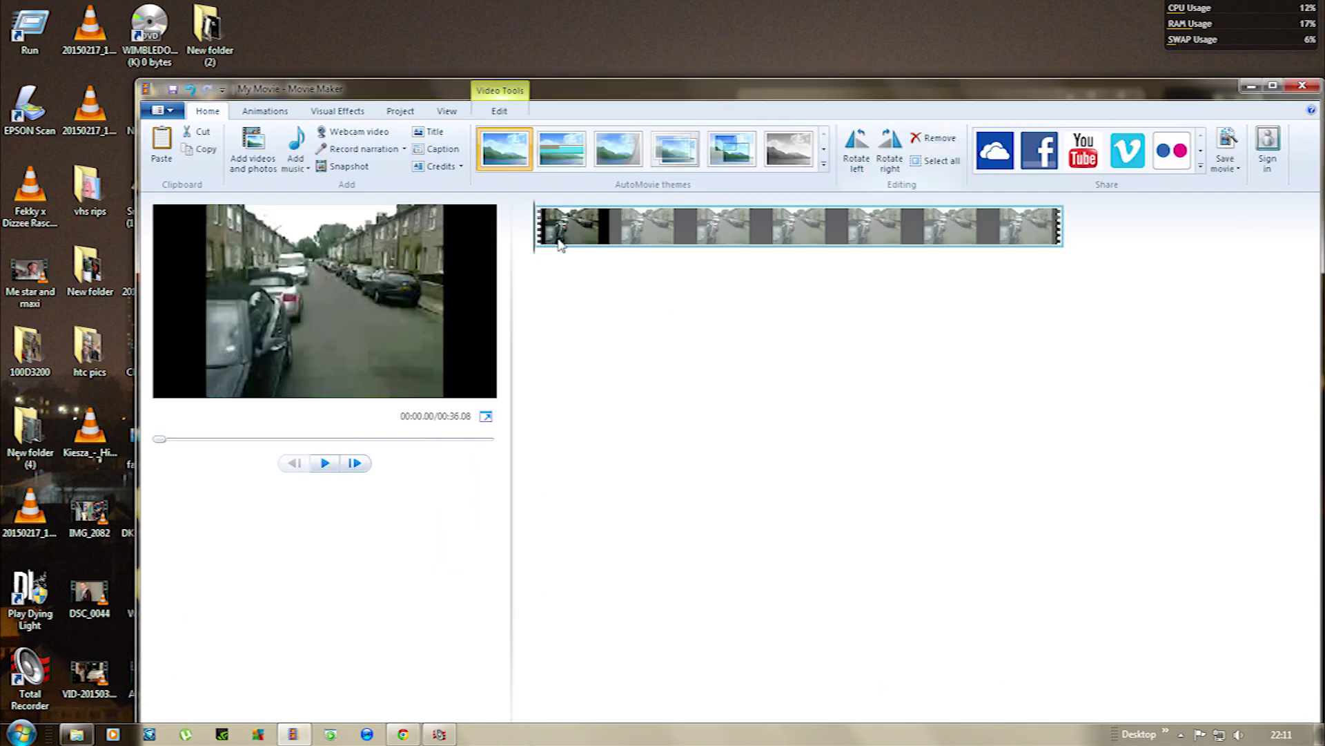
left_click_drag(744, 92, 666, 1)
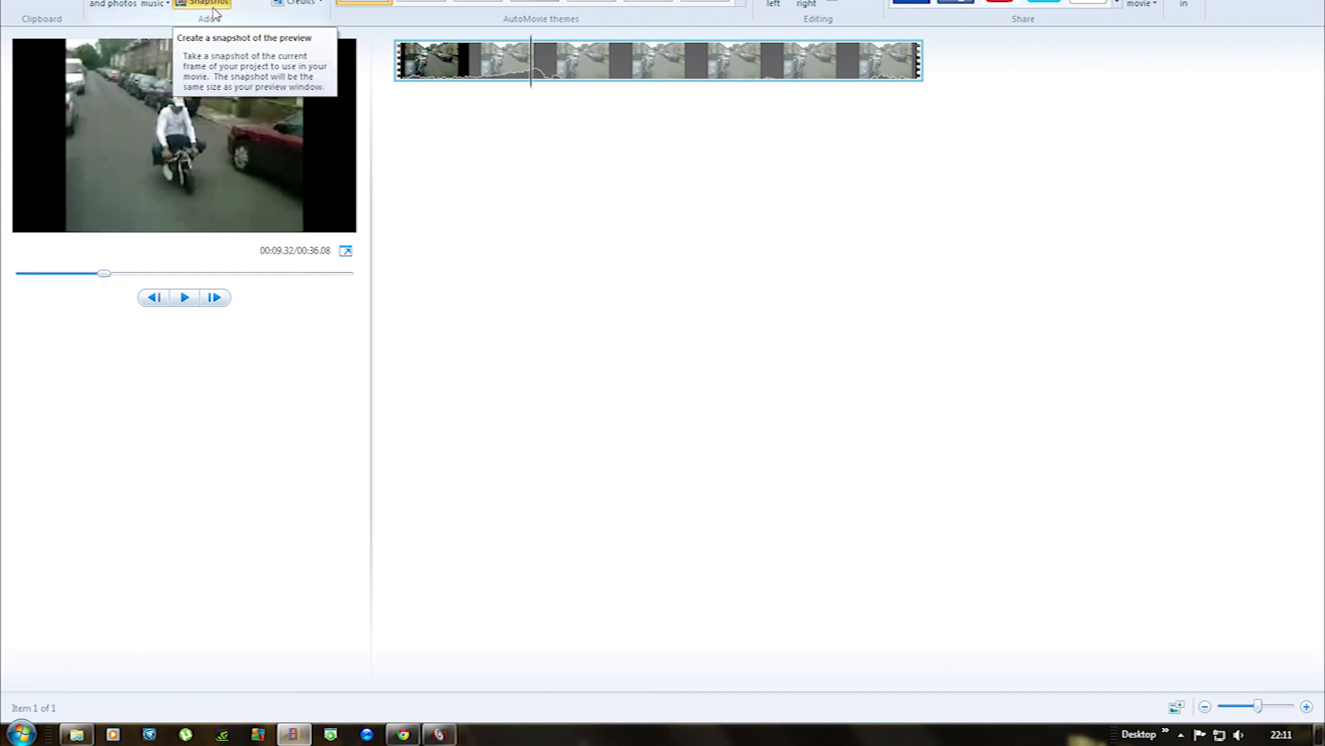
left_click(214, 13)
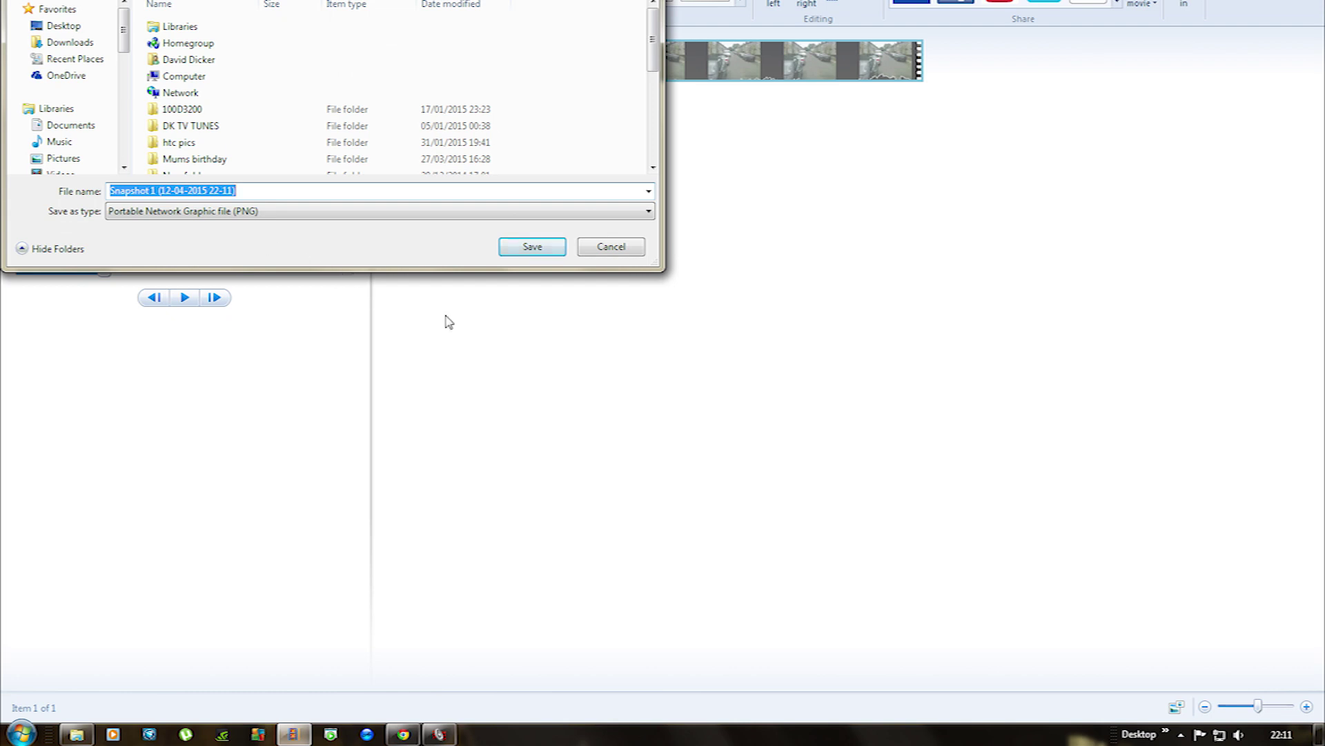
Save the snapshot as the PNG 'Alan' and close Movie Maker
type("A")
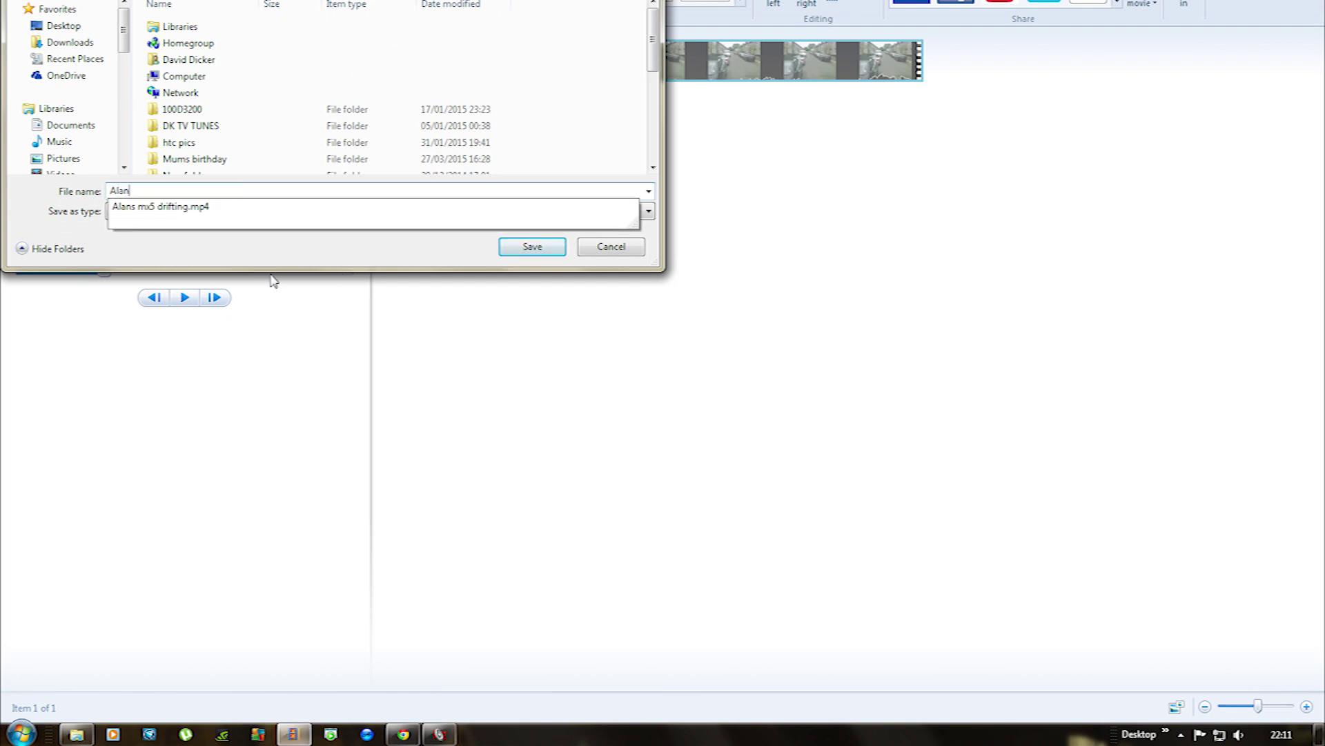
type("lan")
key("Escape")
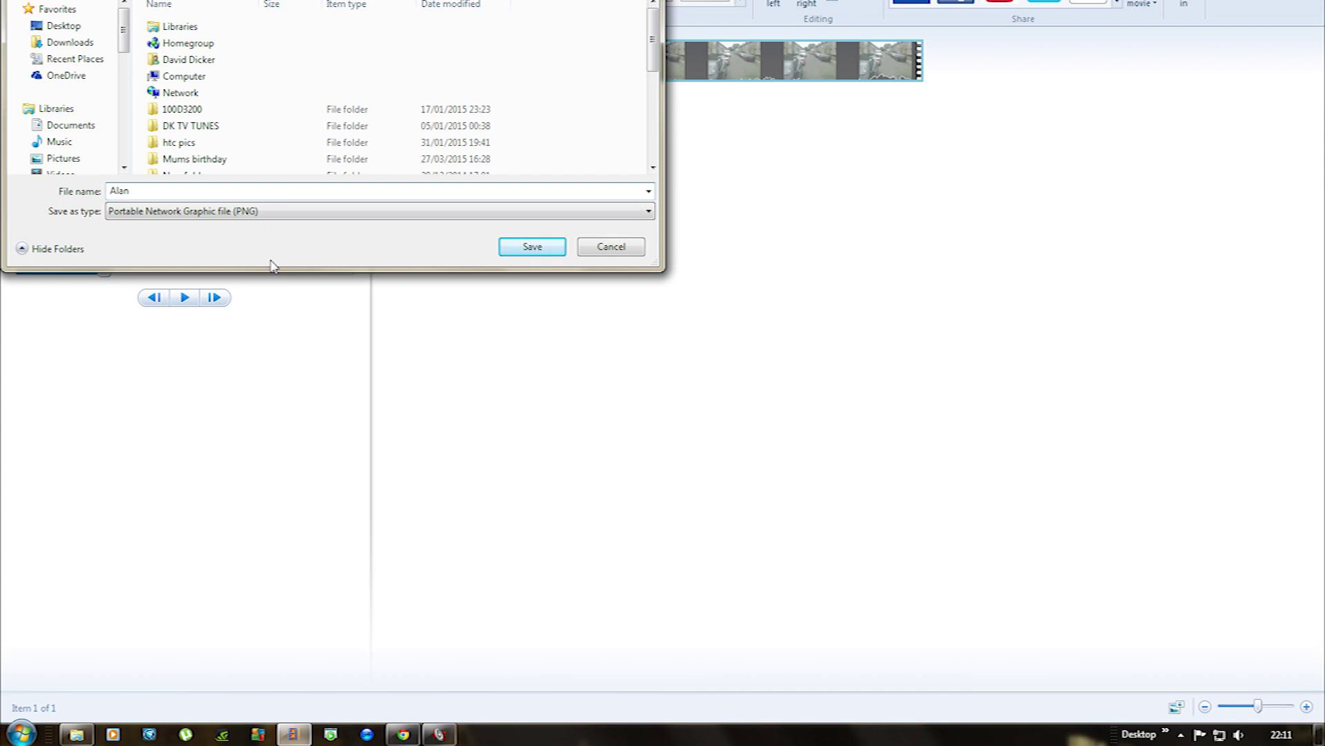
left_click(527, 249)
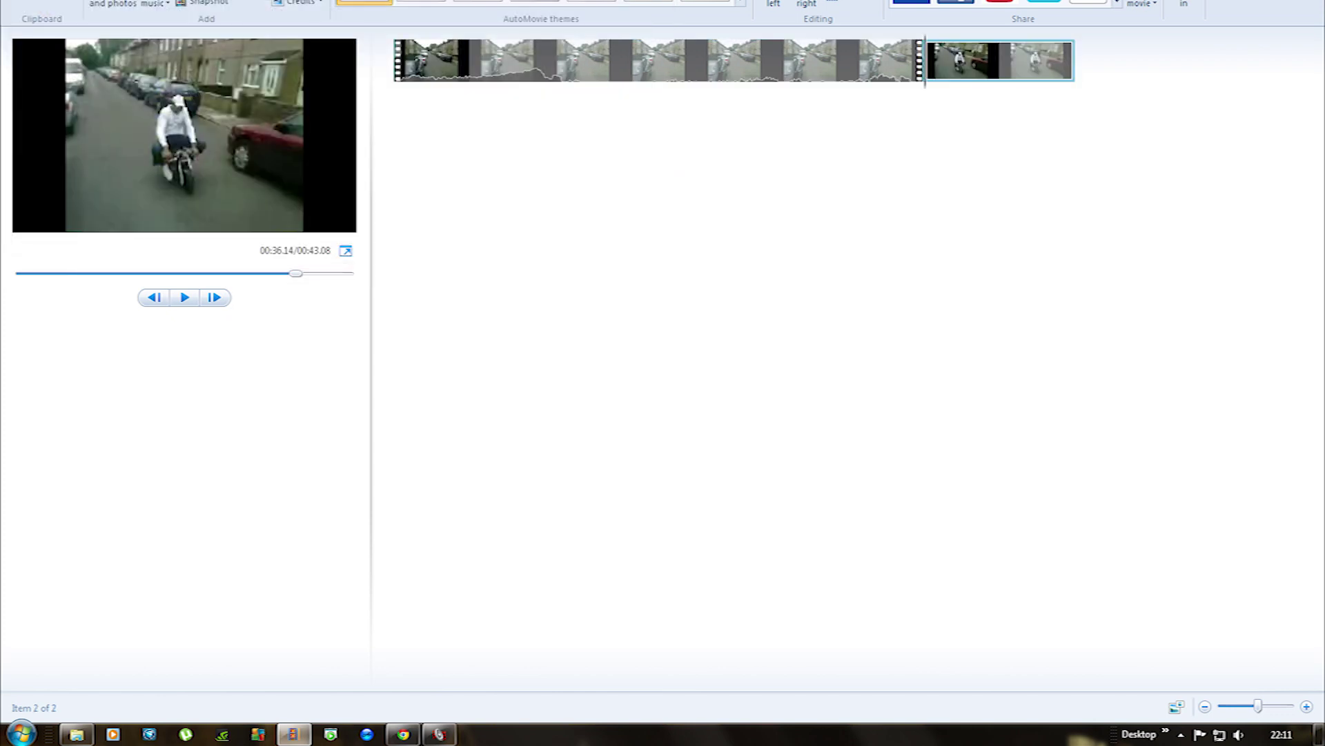
key("alt+F4")
Discard the Movie Maker project, launch Photoshop CS6 and open Alan.png in it
key("Tab")
key("Escape")
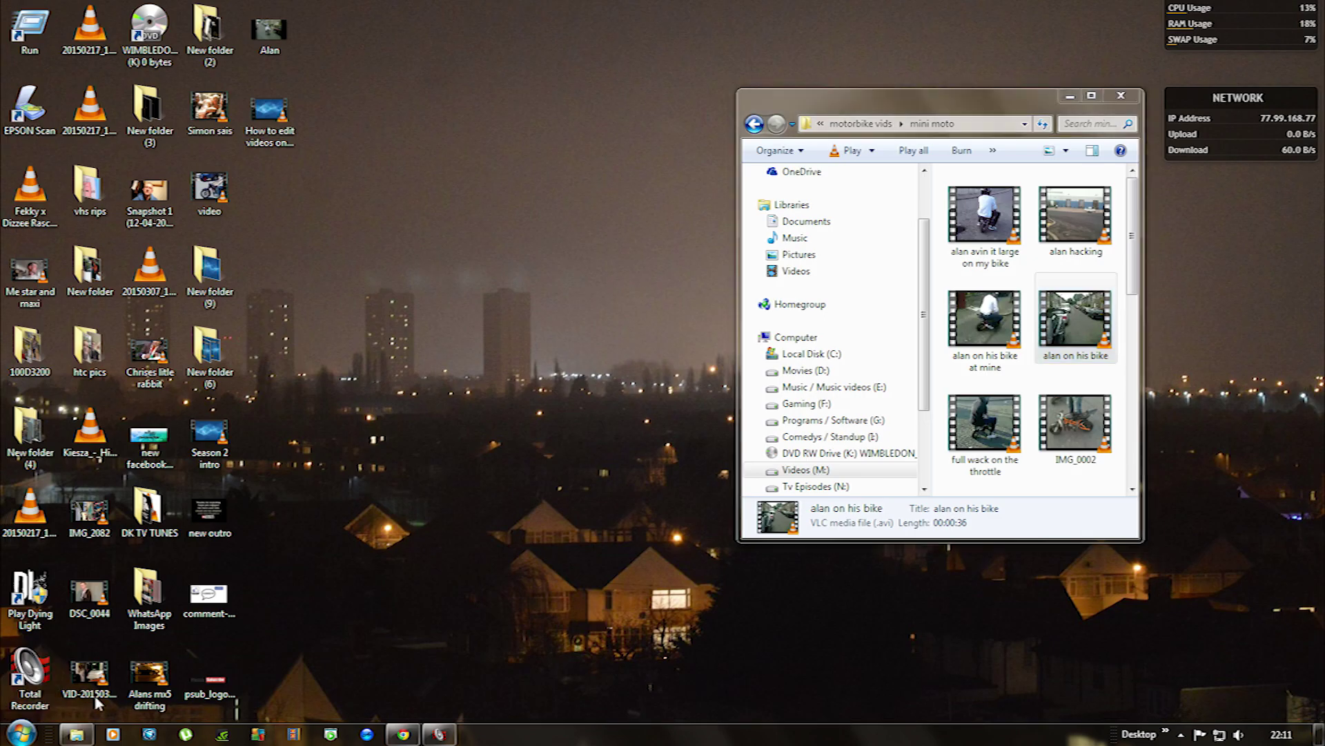
key("super")
left_click(76, 429)
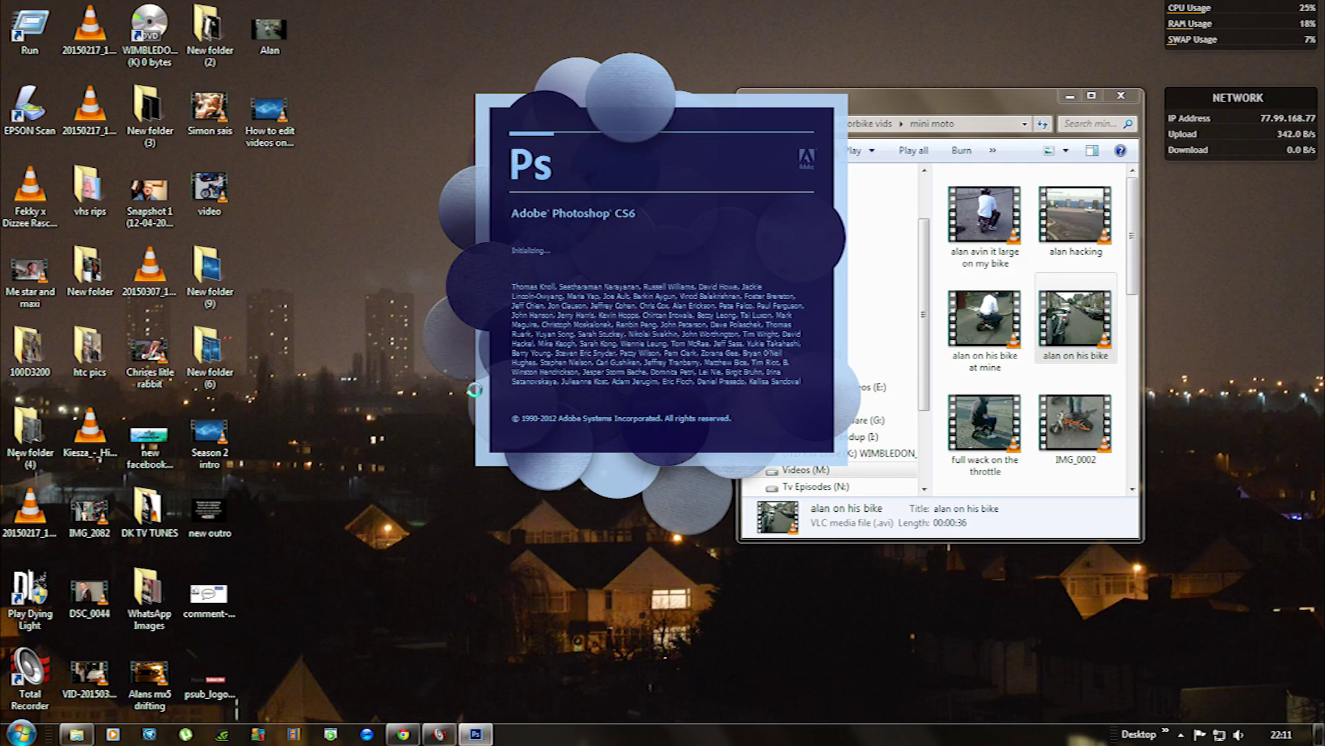
left_click_drag(271, 31, 305, 418)
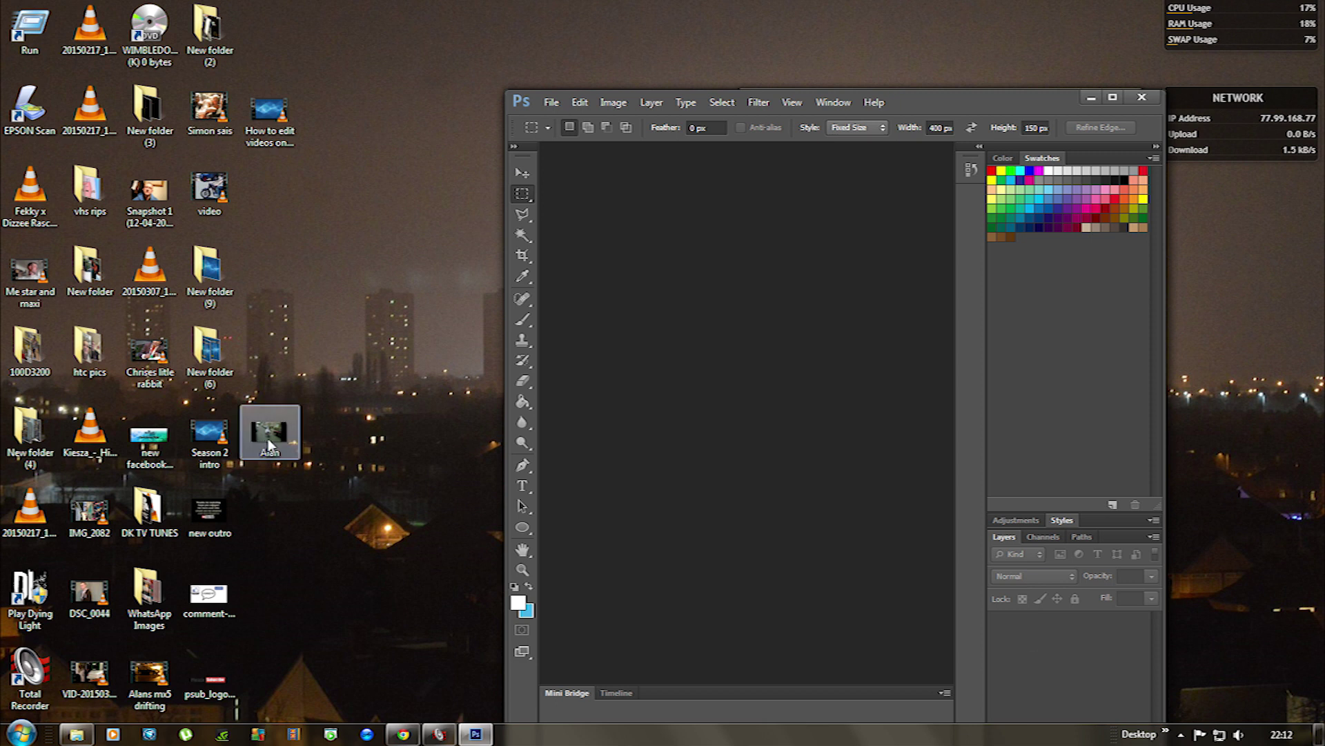
left_click_drag(270, 432, 740, 401)
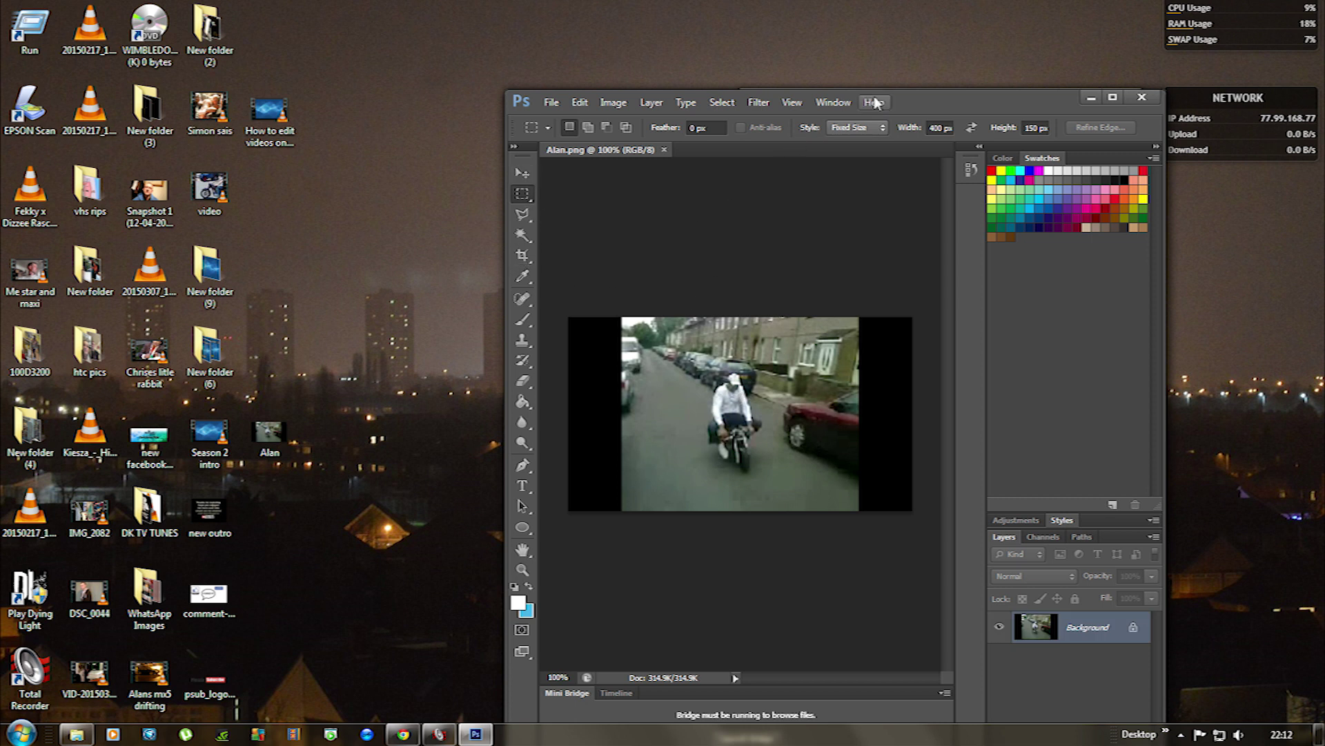
Add the white title 'Alan on his mini moto' and centre it across the top
double_click(946, 97)
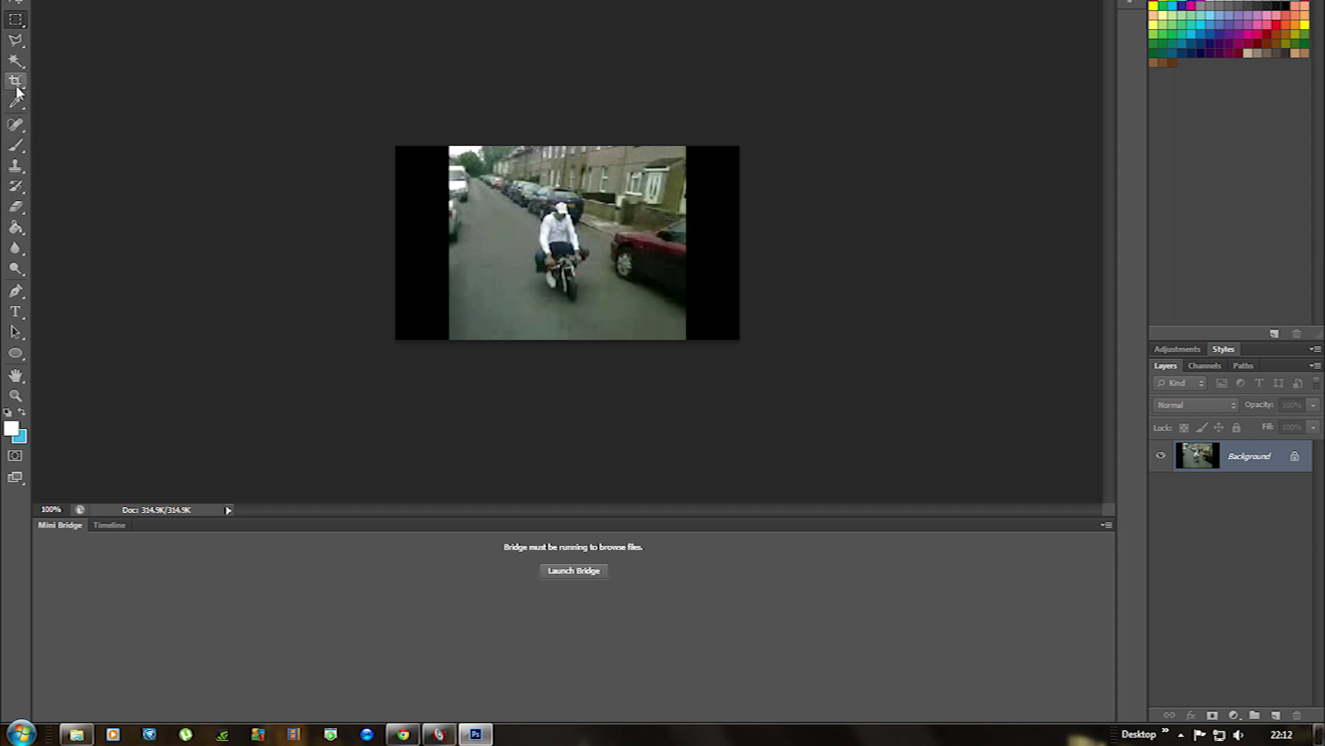
left_click(12, 314)
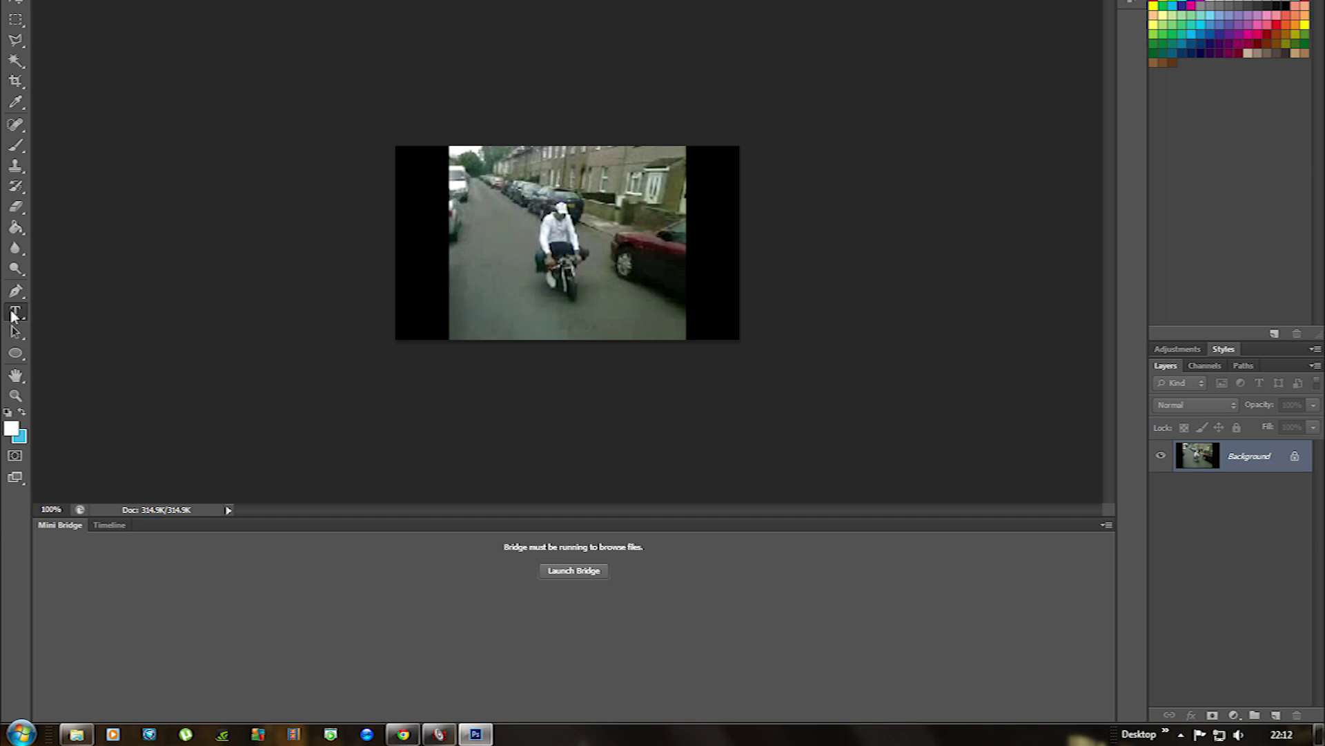
left_click(428, 206)
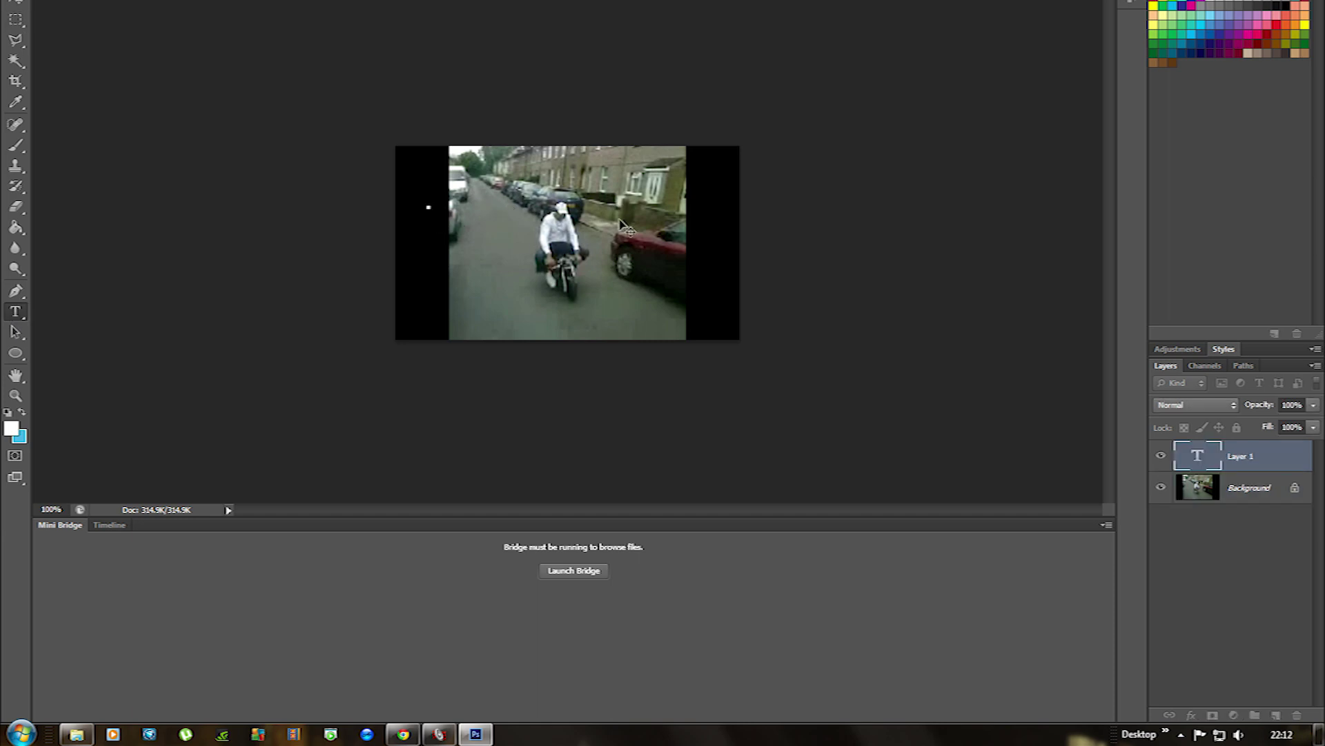
type("Alan o")
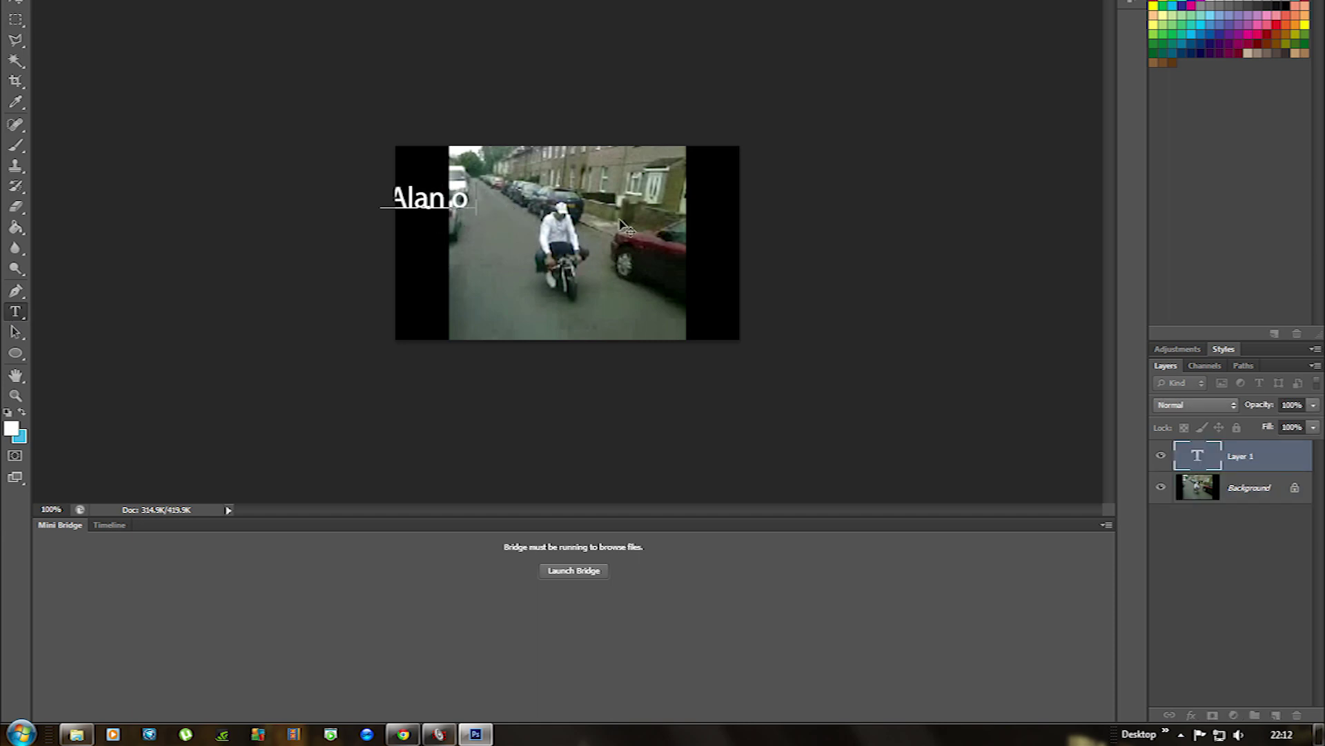
type("n his")
type(" mini moto")
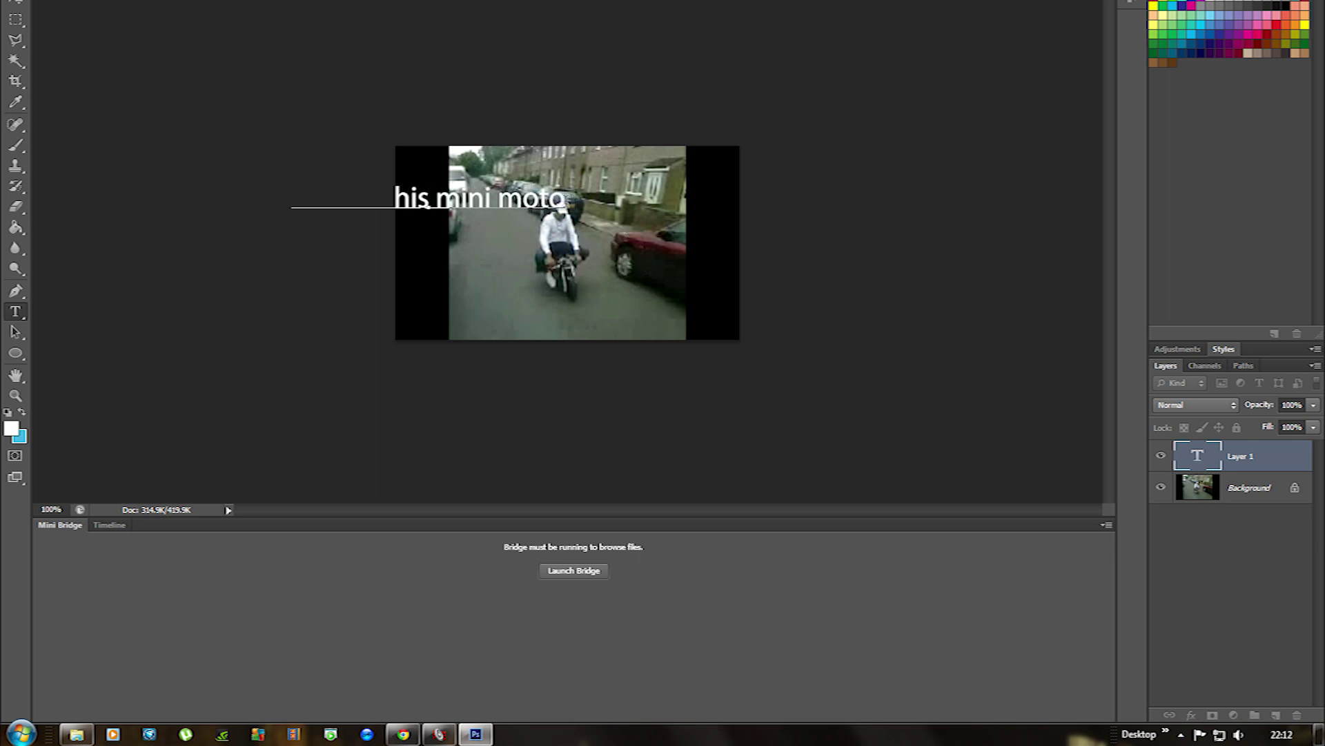
left_click(15, 3)
left_click_drag(422, 198, 552, 167)
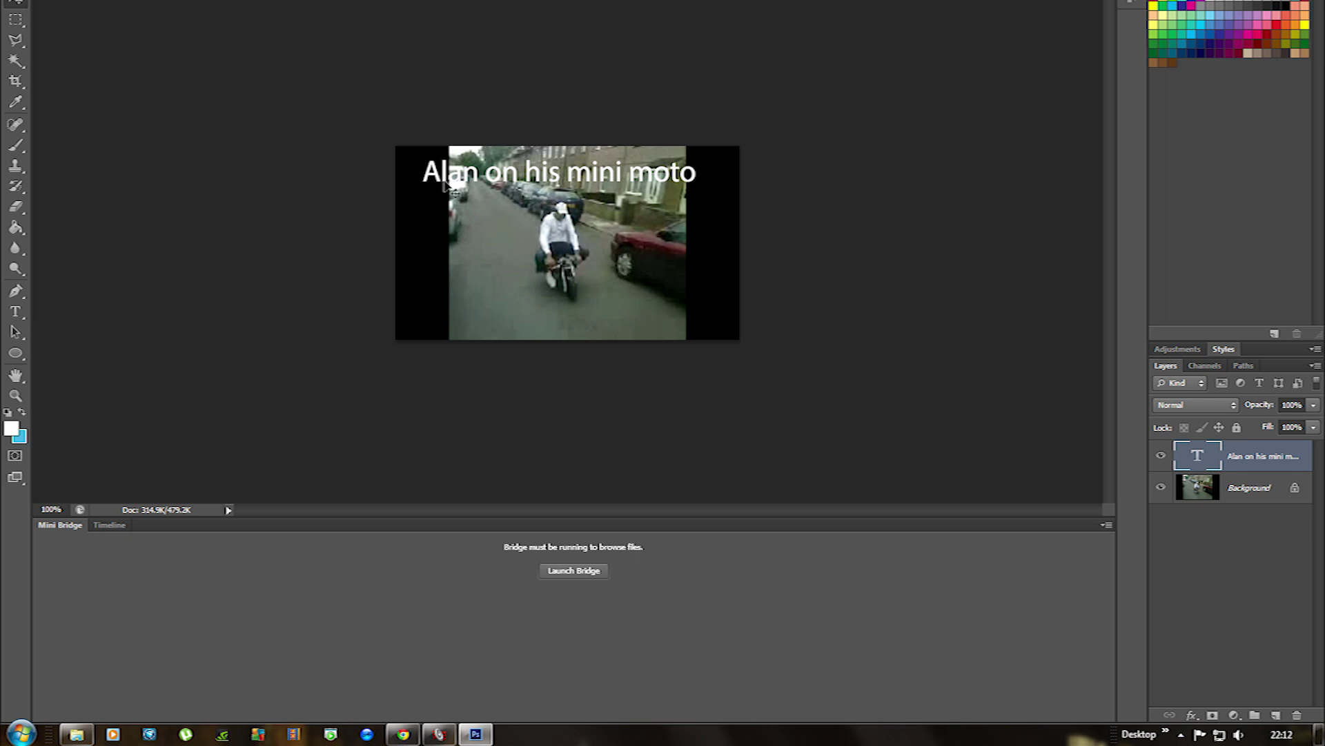
Resize the whole title text to 24 pt
left_click(22, 316)
left_click(640, 158)
left_click_drag(692, 174, 427, 127)
left_click(359, 0)
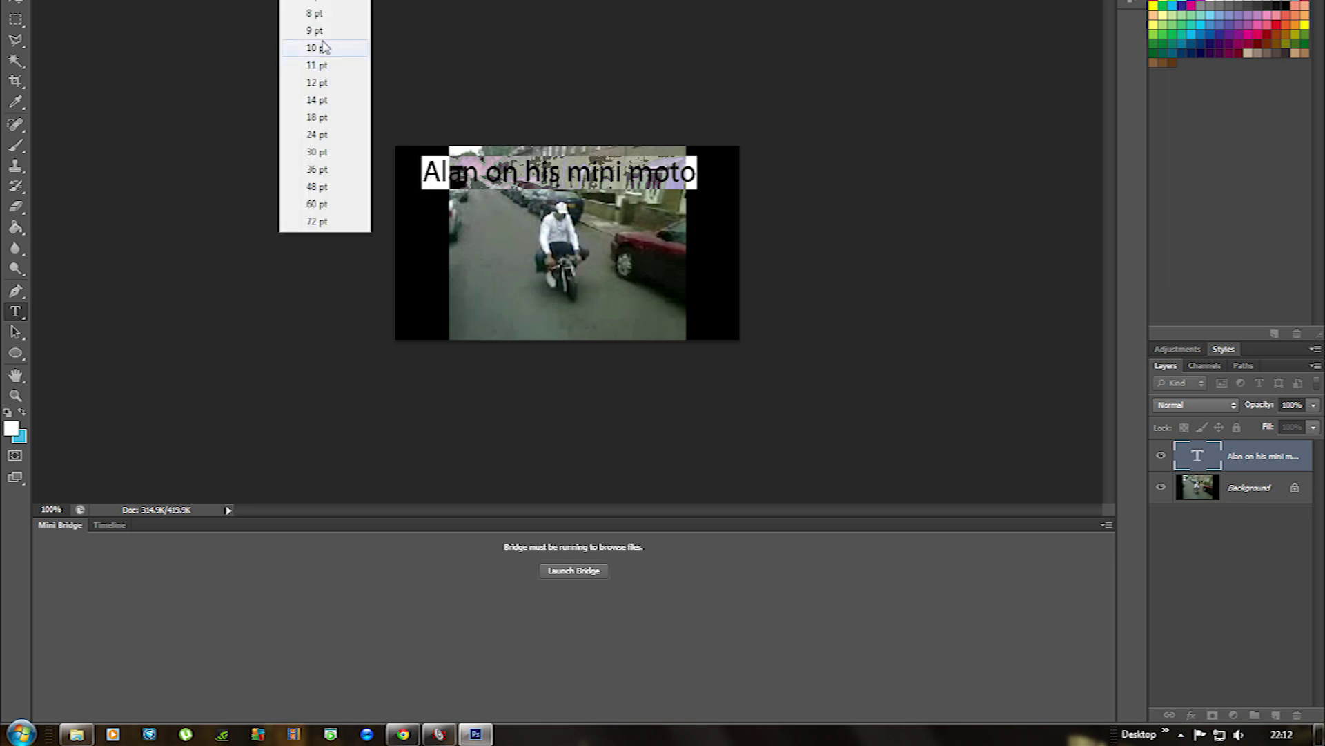
left_click(324, 134)
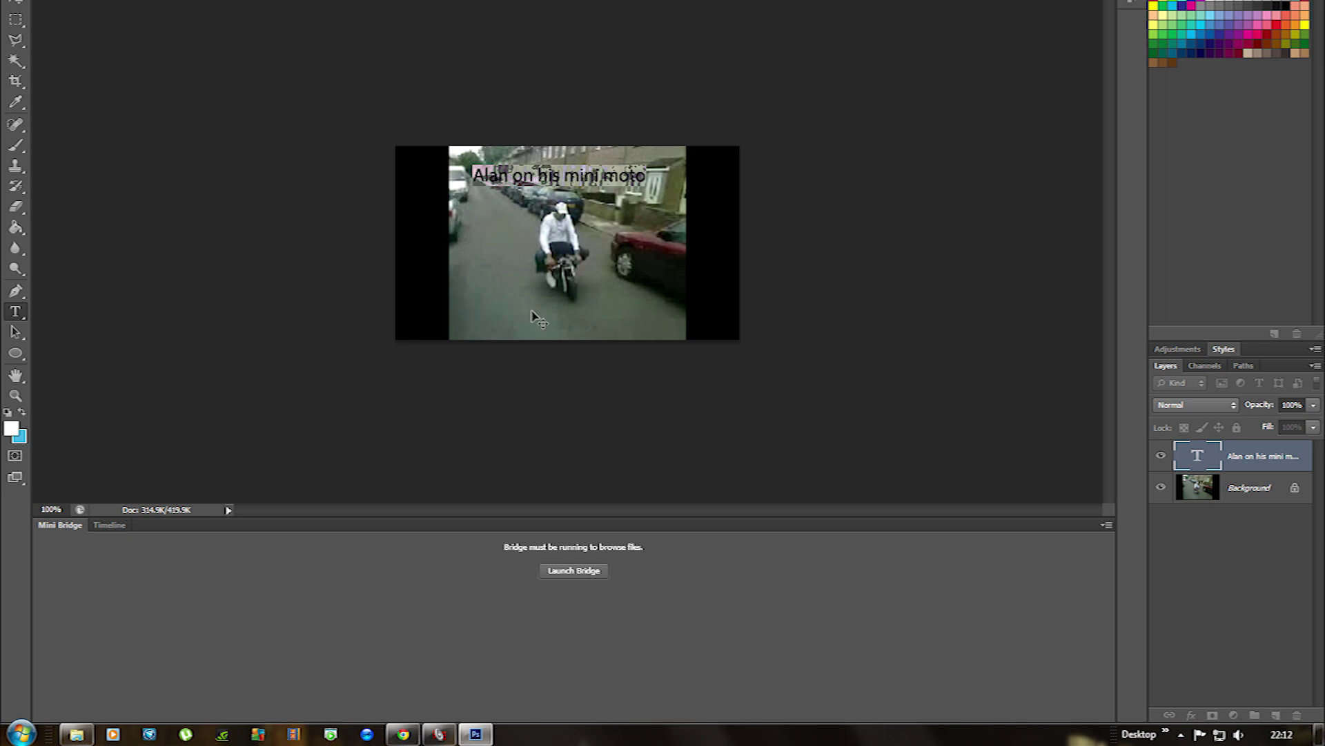
left_click(23, 4)
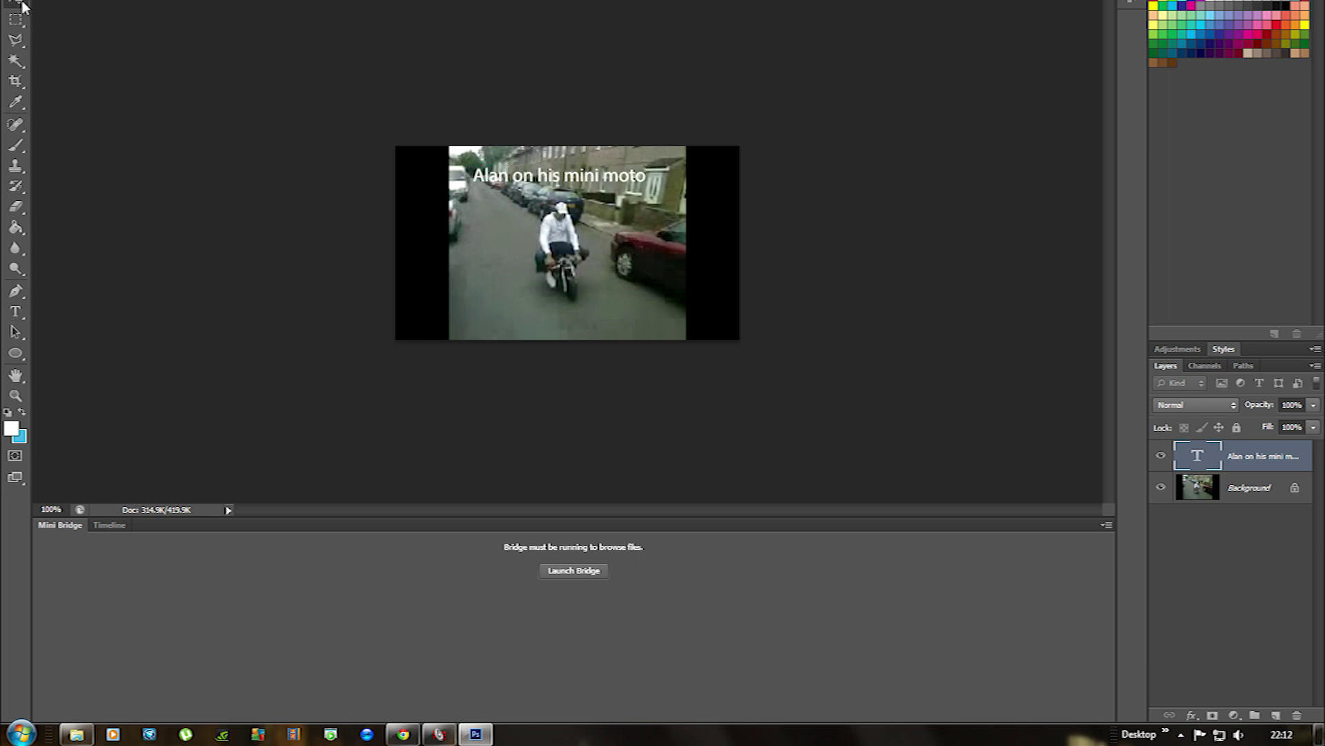
double_click(1295, 455)
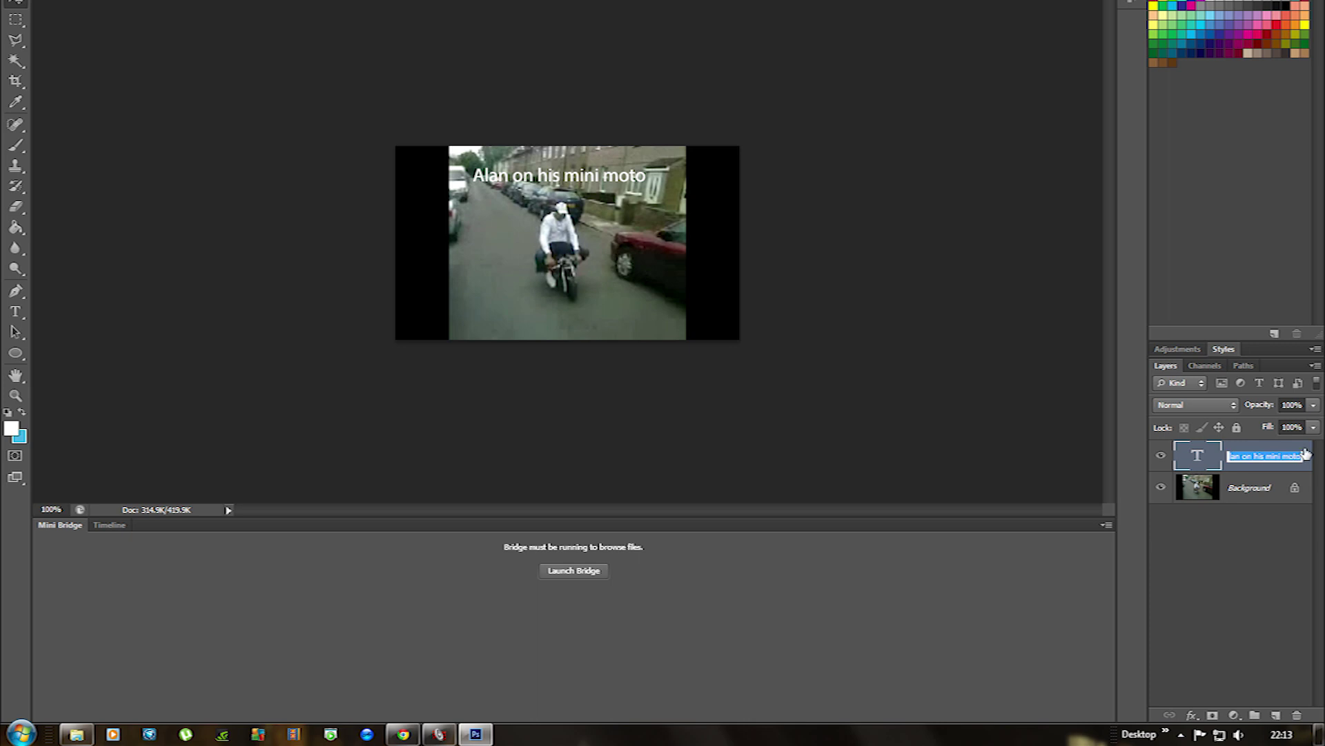
Apply Drop Shadow, Gradient Overlay and dark Stroke layer styles to the title layer
double_click(1306, 455)
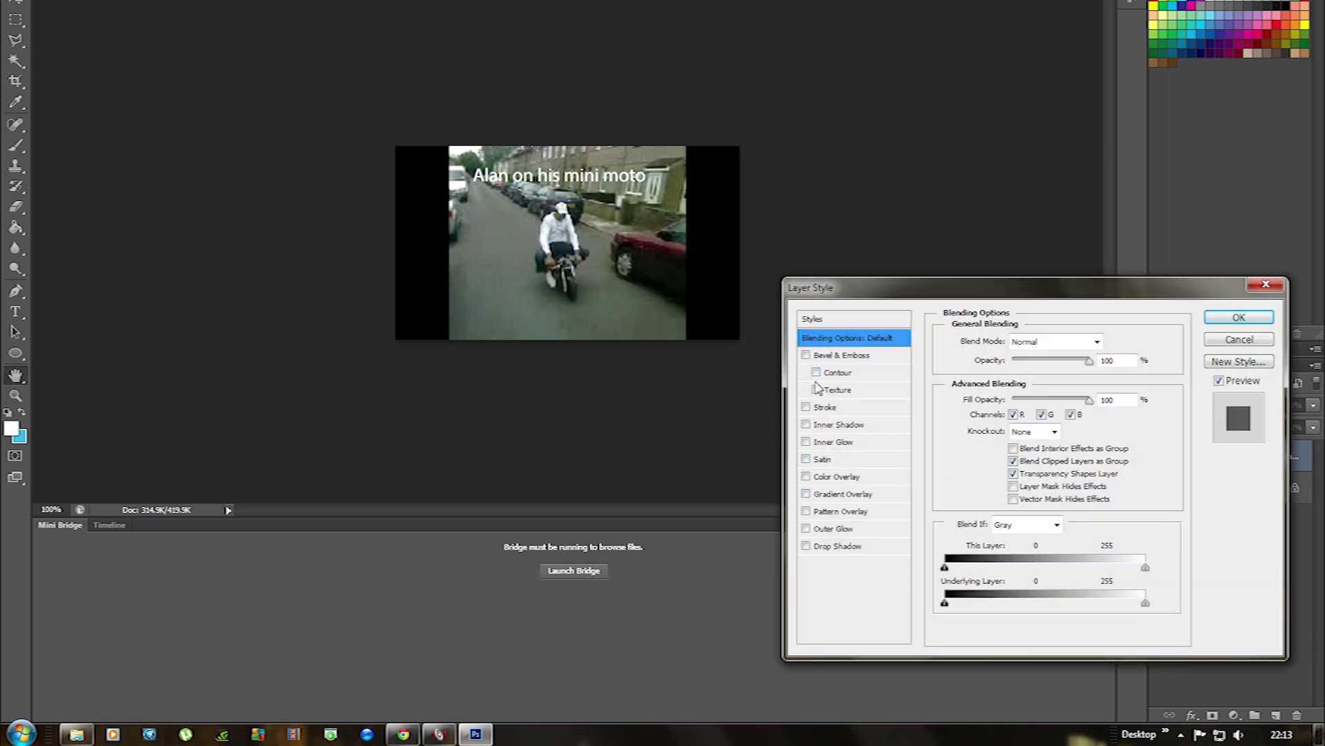
left_click(809, 546)
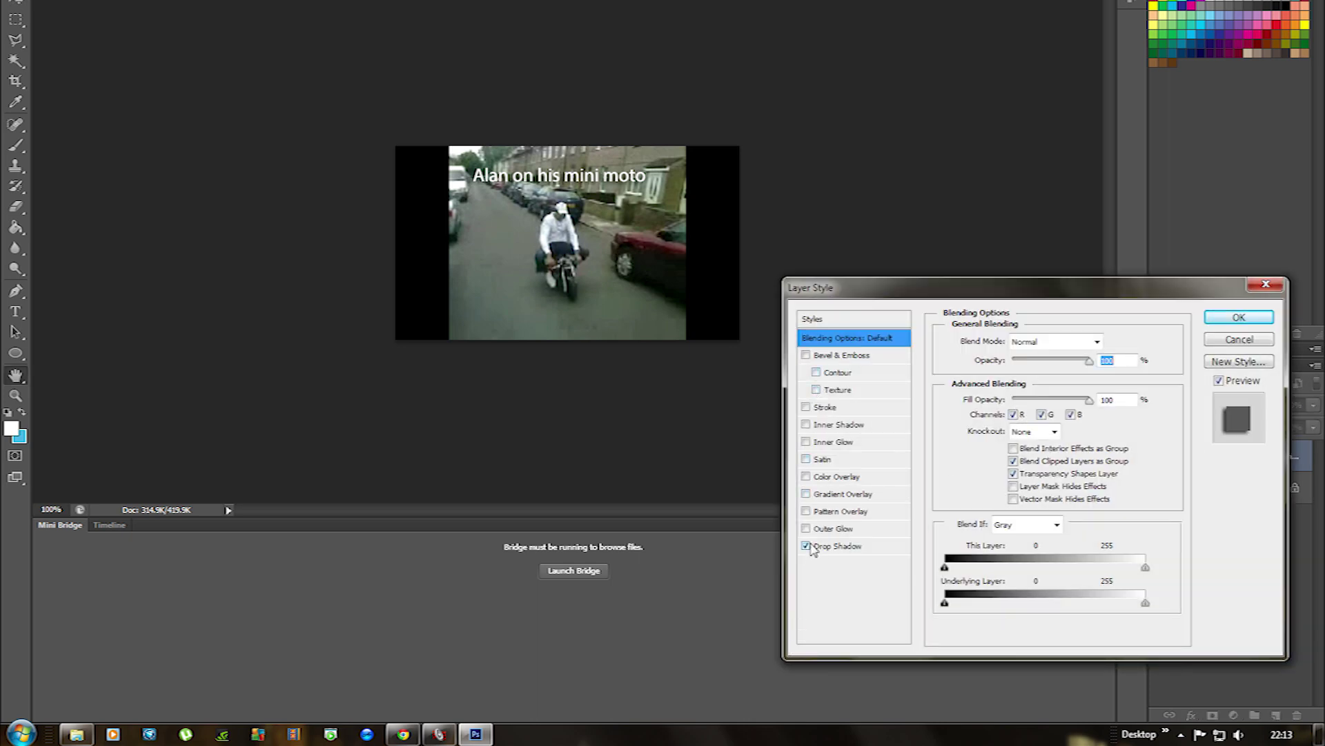
left_click(806, 494)
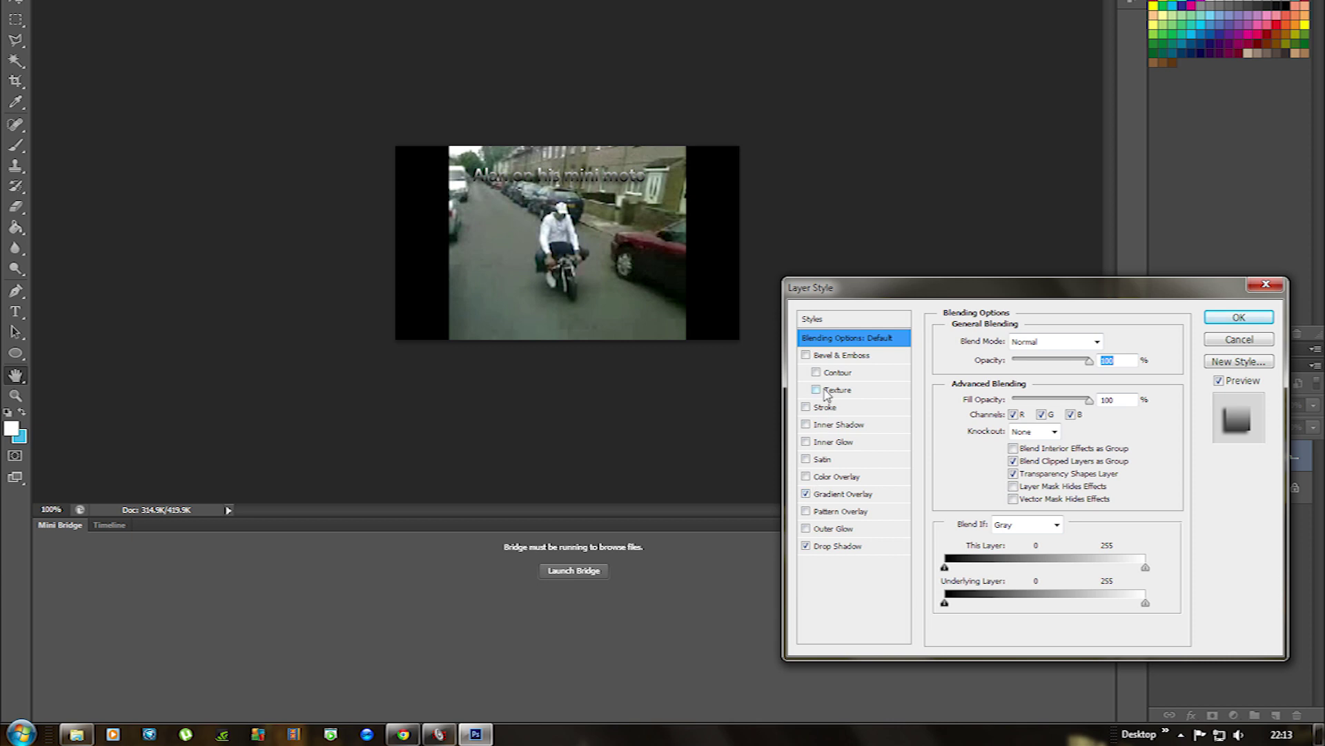
left_click(806, 408)
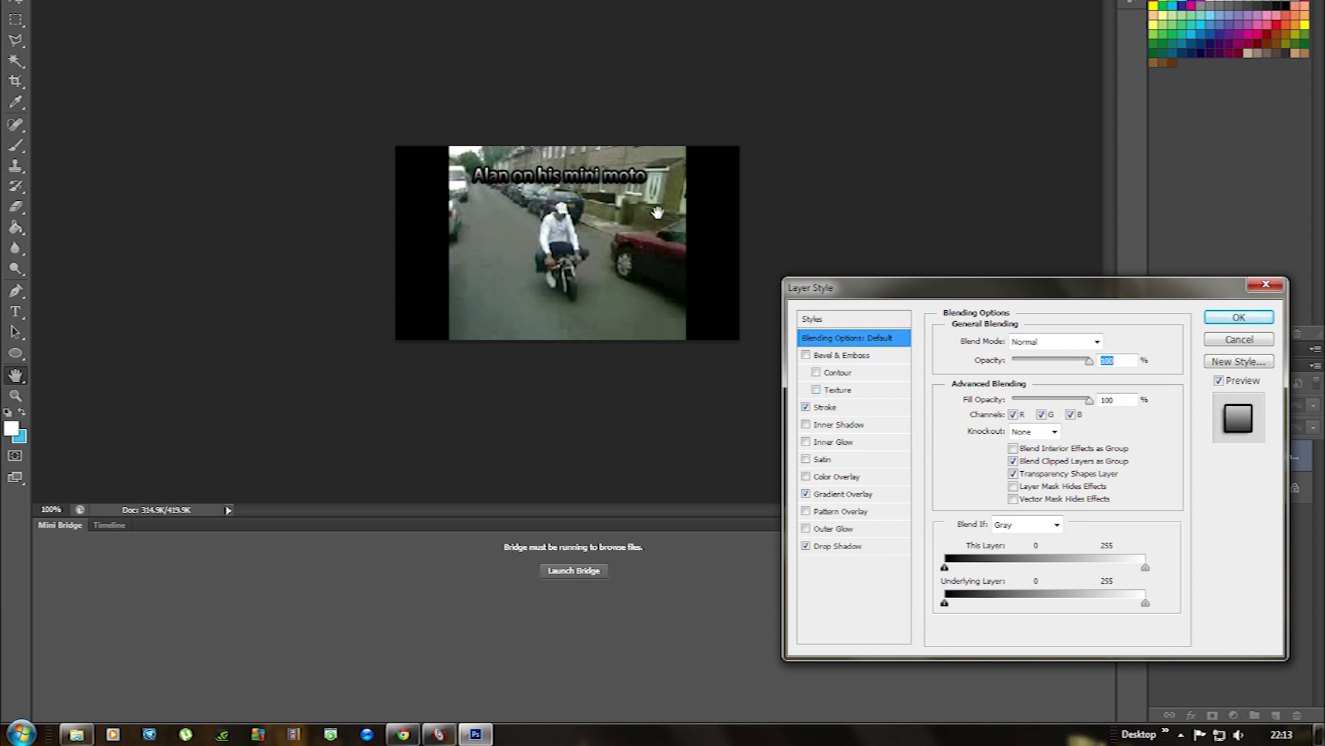
left_click(1239, 317)
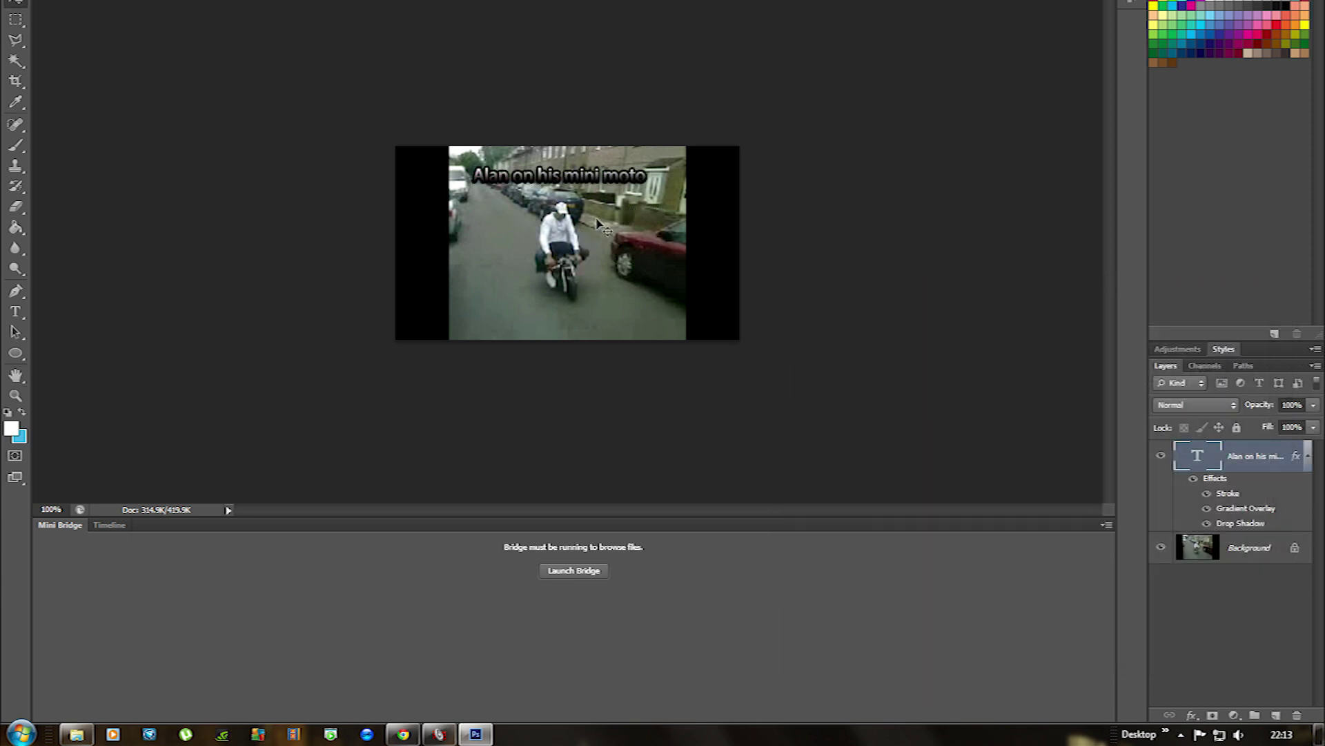
left_click(15, 311)
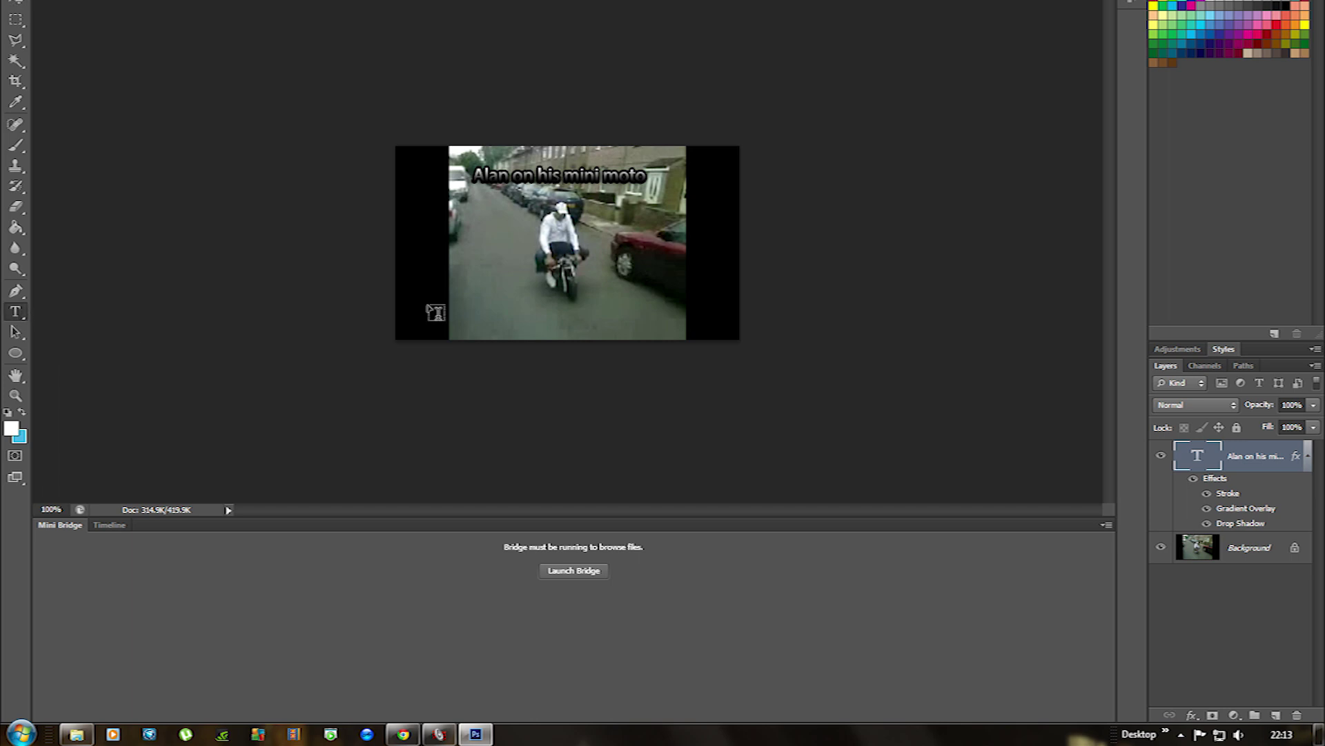
Add the caption 'Watch out this bike is well quick' and centre it along the bottom
left_click(465, 313)
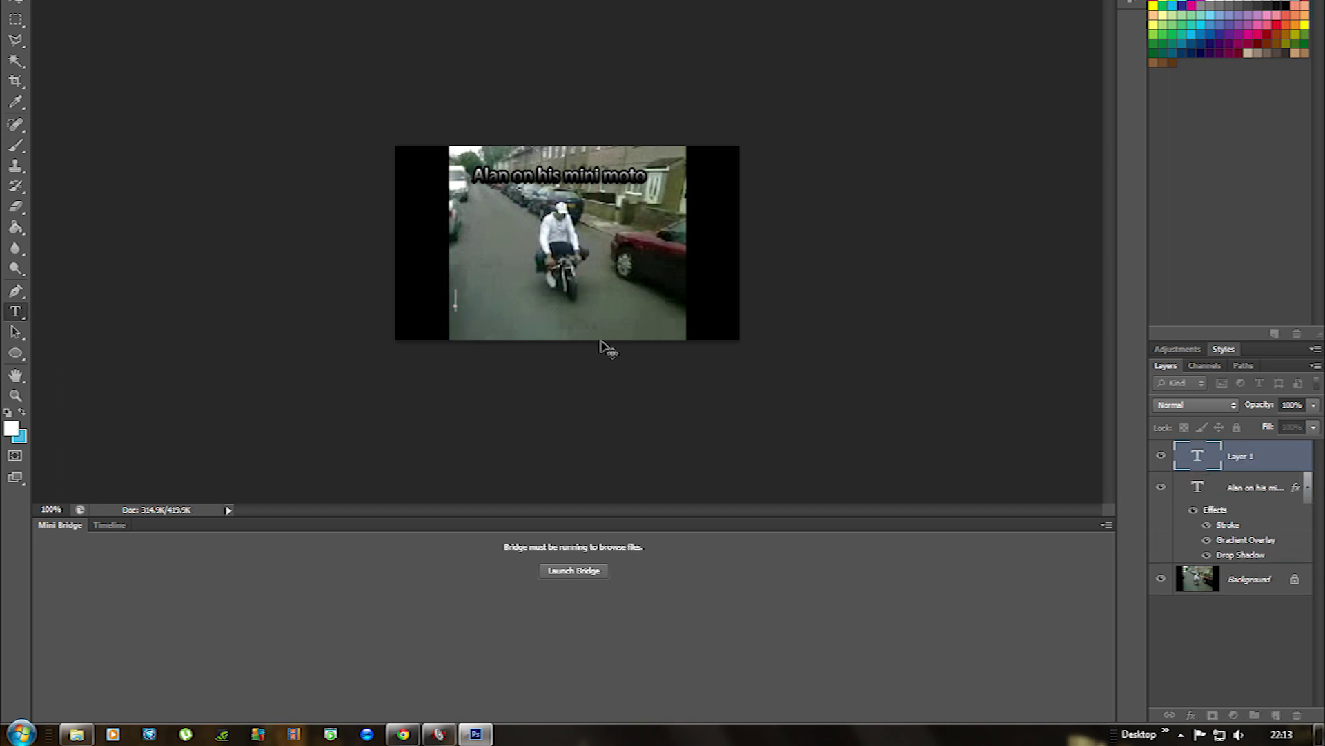
type("Watch ou")
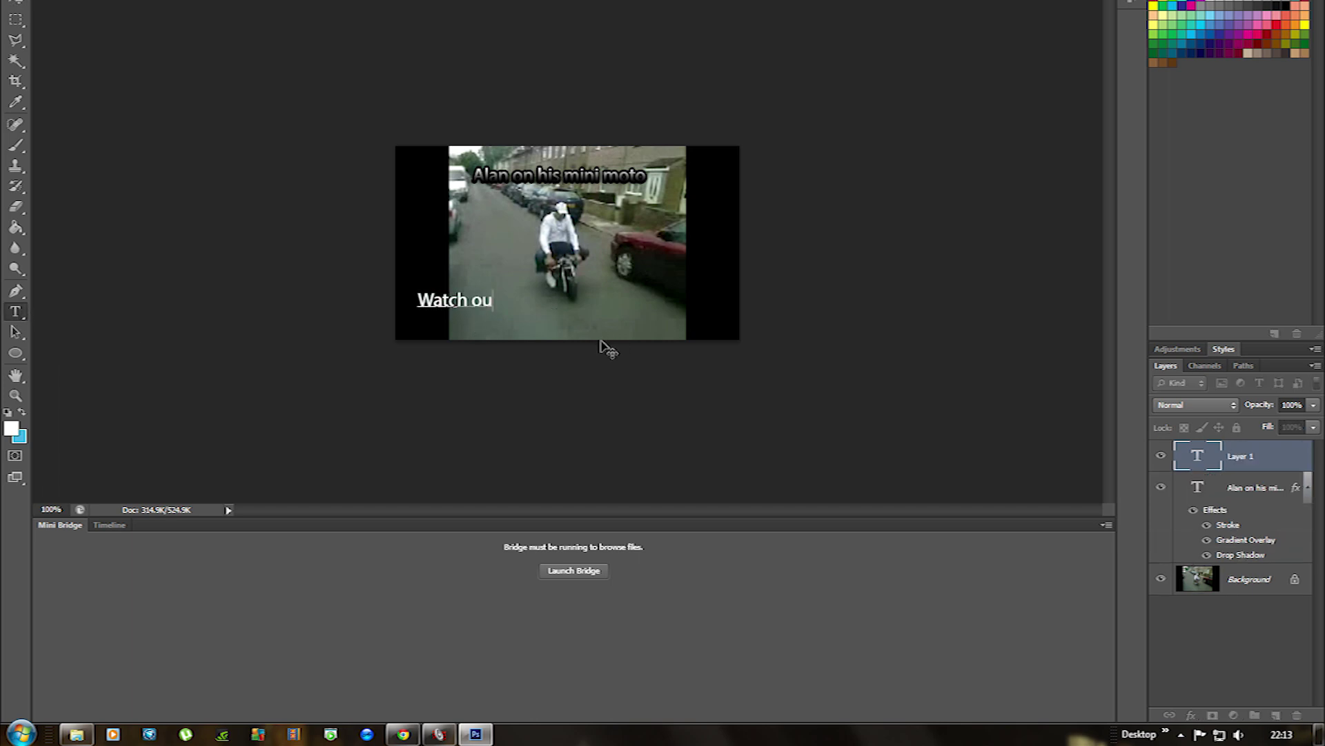
type("t")
type(" t")
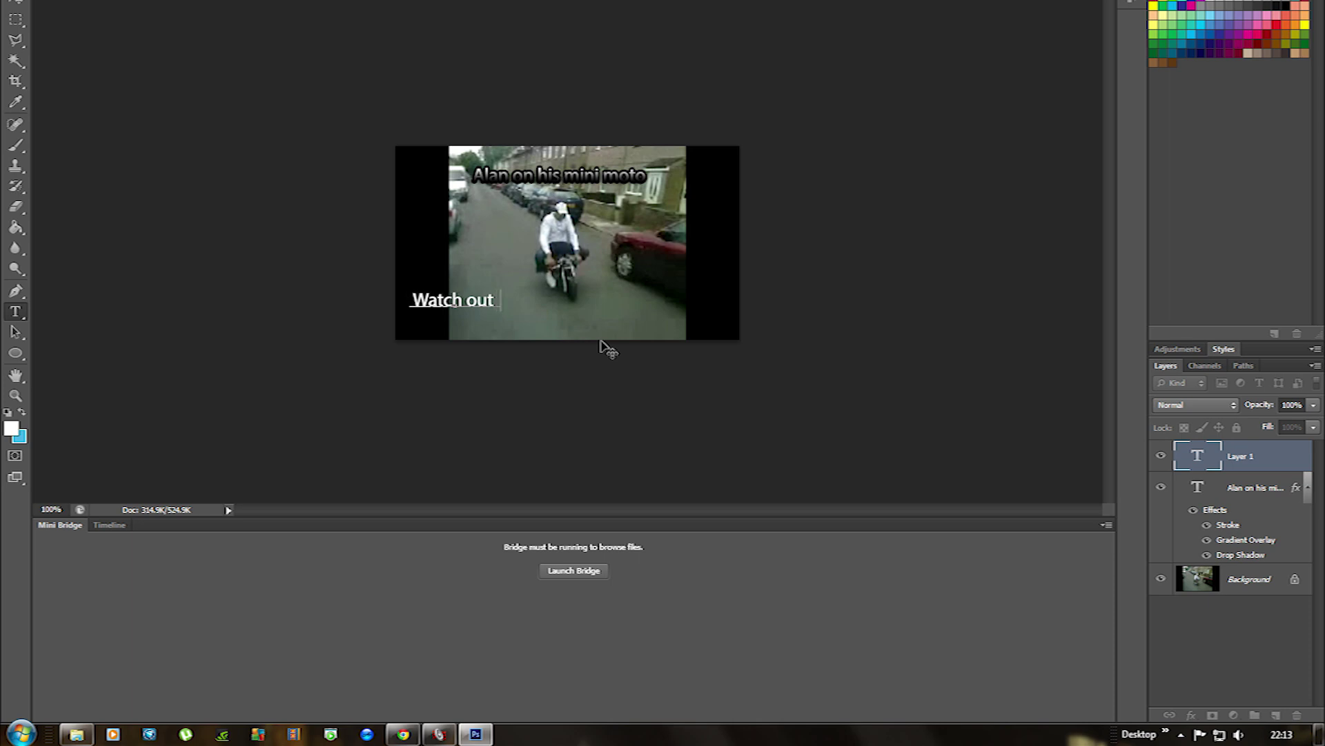
type("his bike is well w")
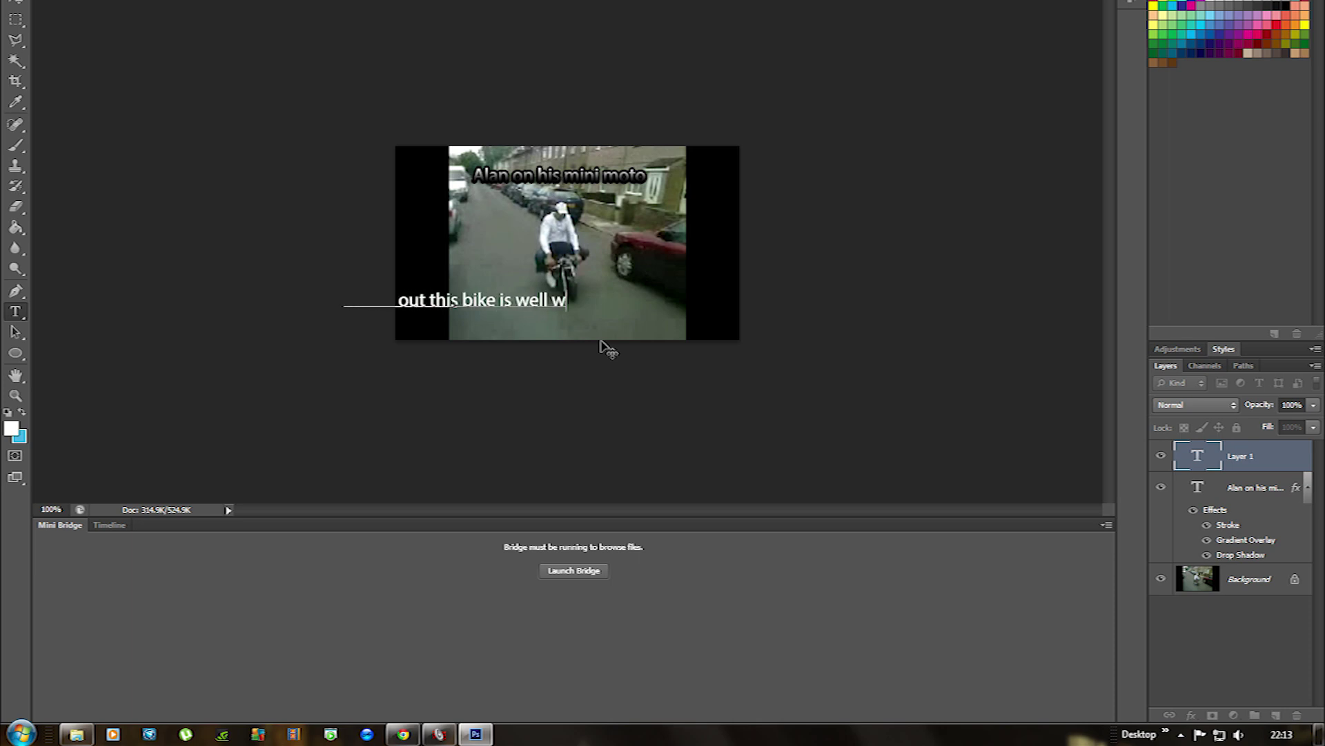
key("BackSpace")
type("quick")
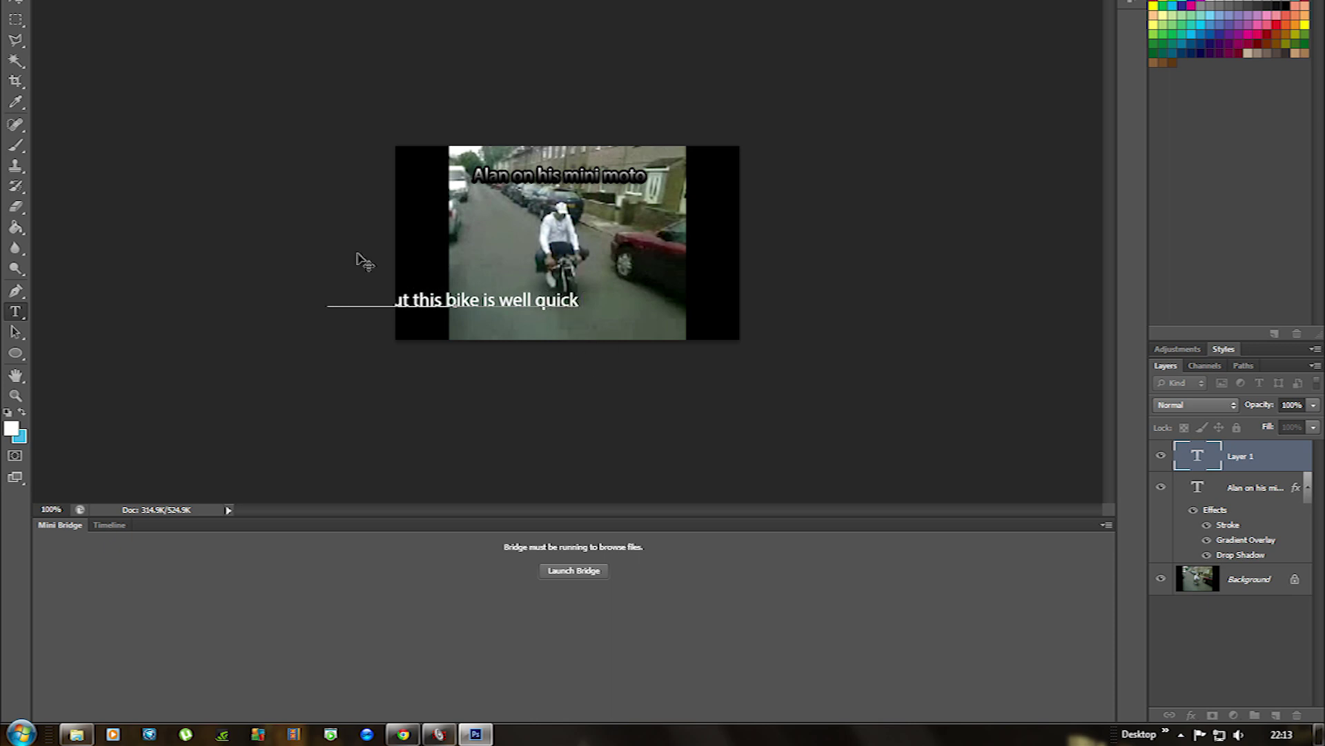
left_click(15, 4)
left_click_drag(492, 311, 581, 318)
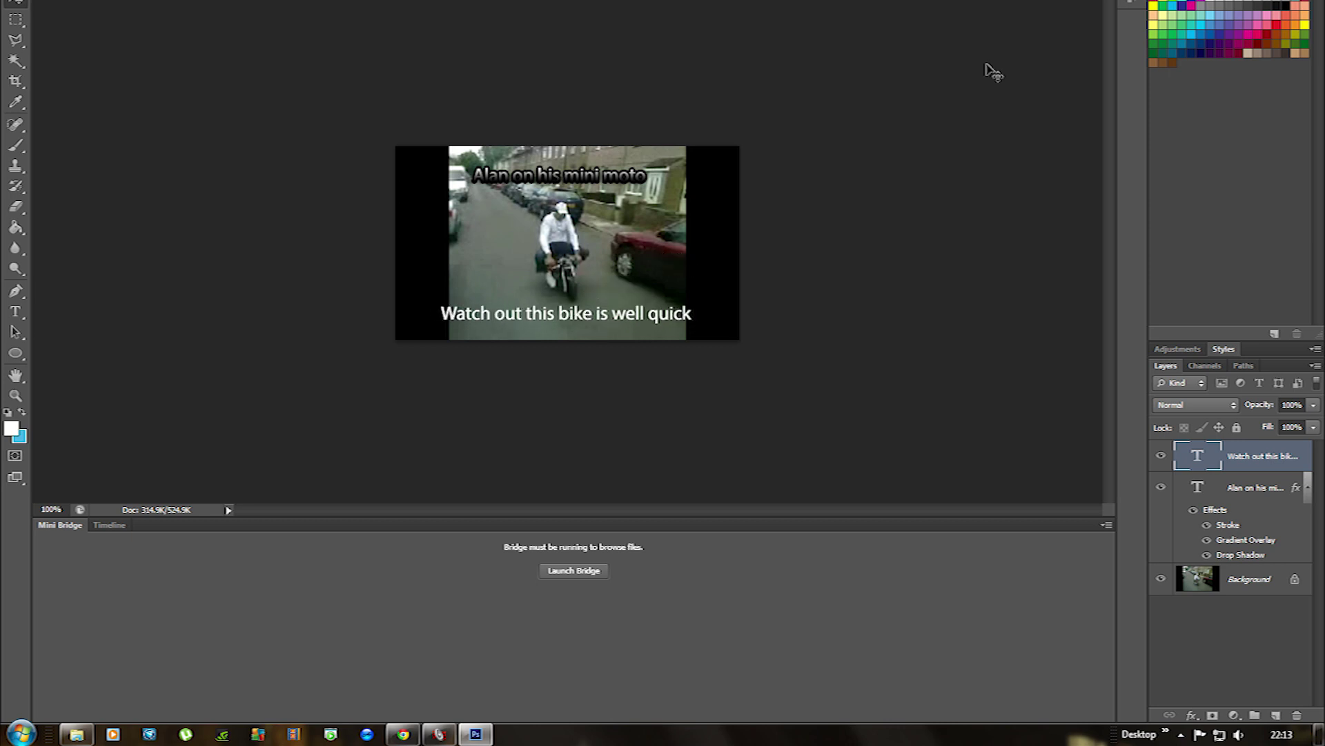
Give the bottom caption layer Drop Shadow, Stroke and Bevel & Emboss styles
double_click(1301, 452)
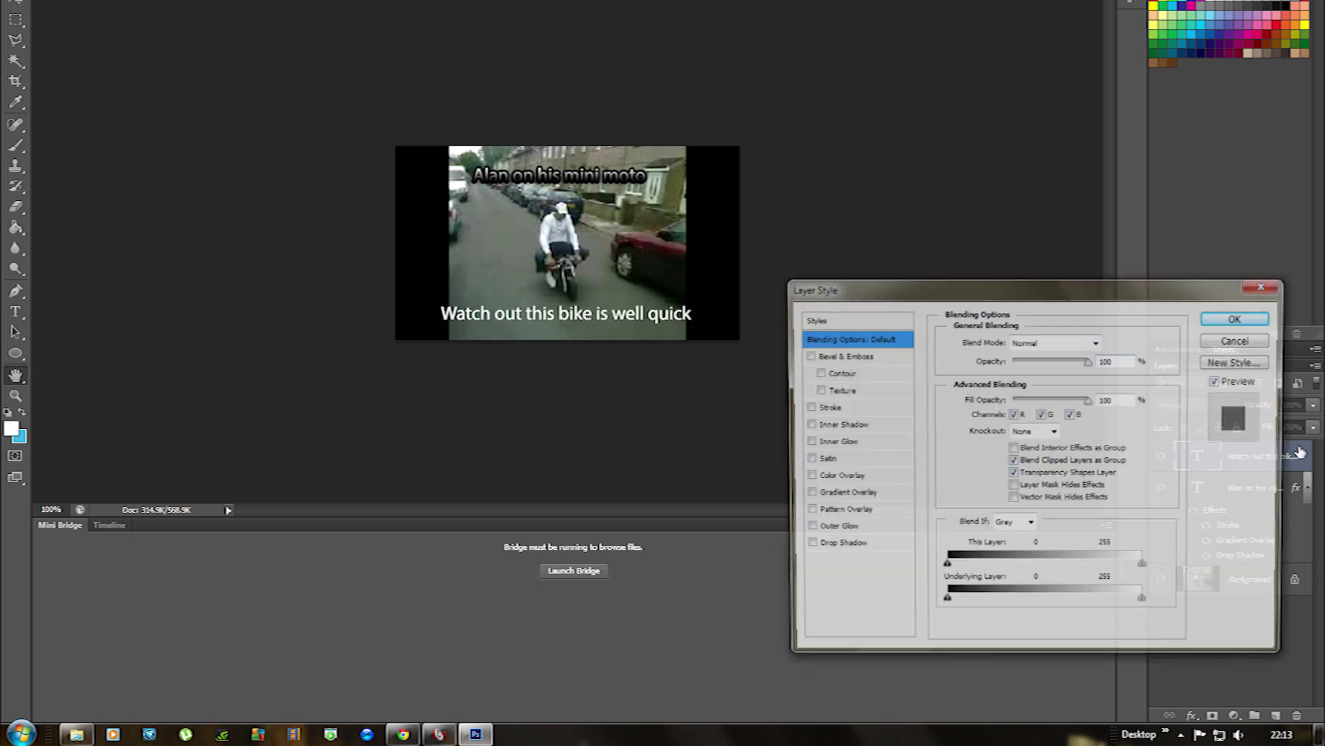
left_click(807, 546)
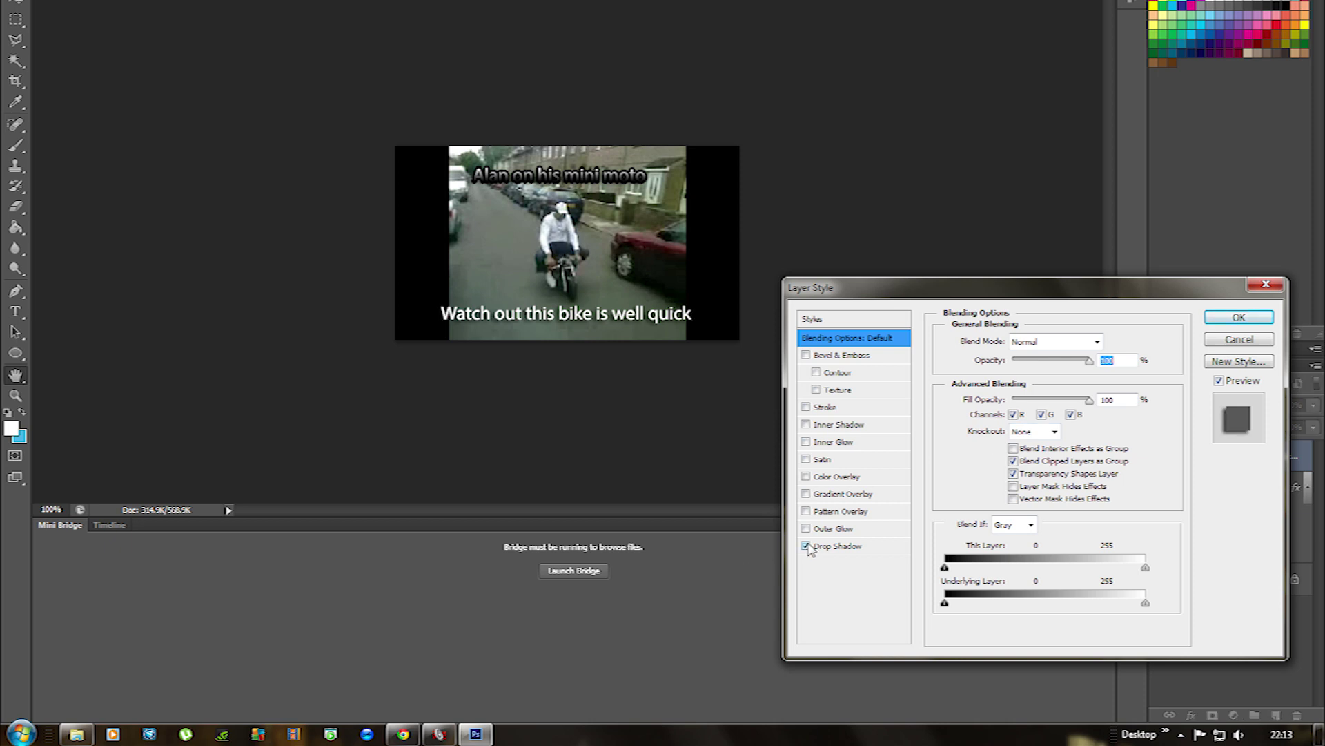
left_click(806, 407)
left_click(816, 372)
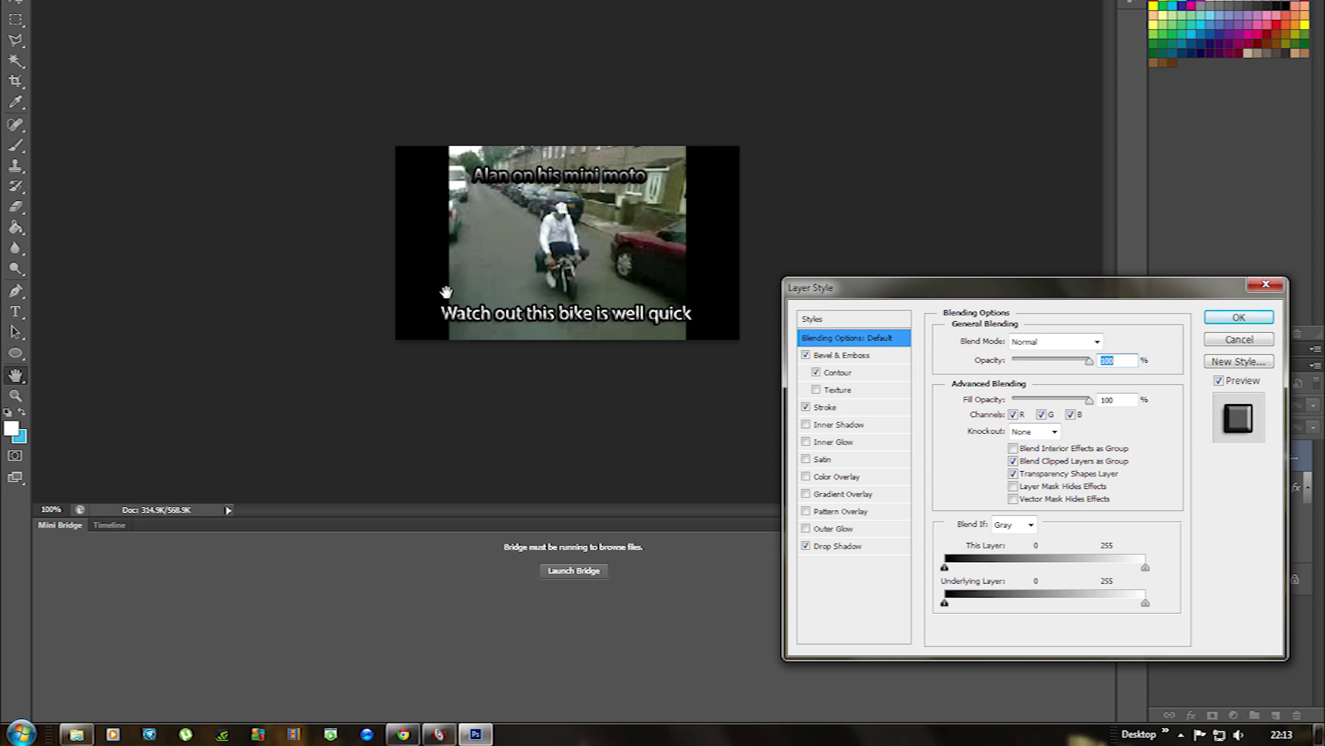
left_click(1256, 320)
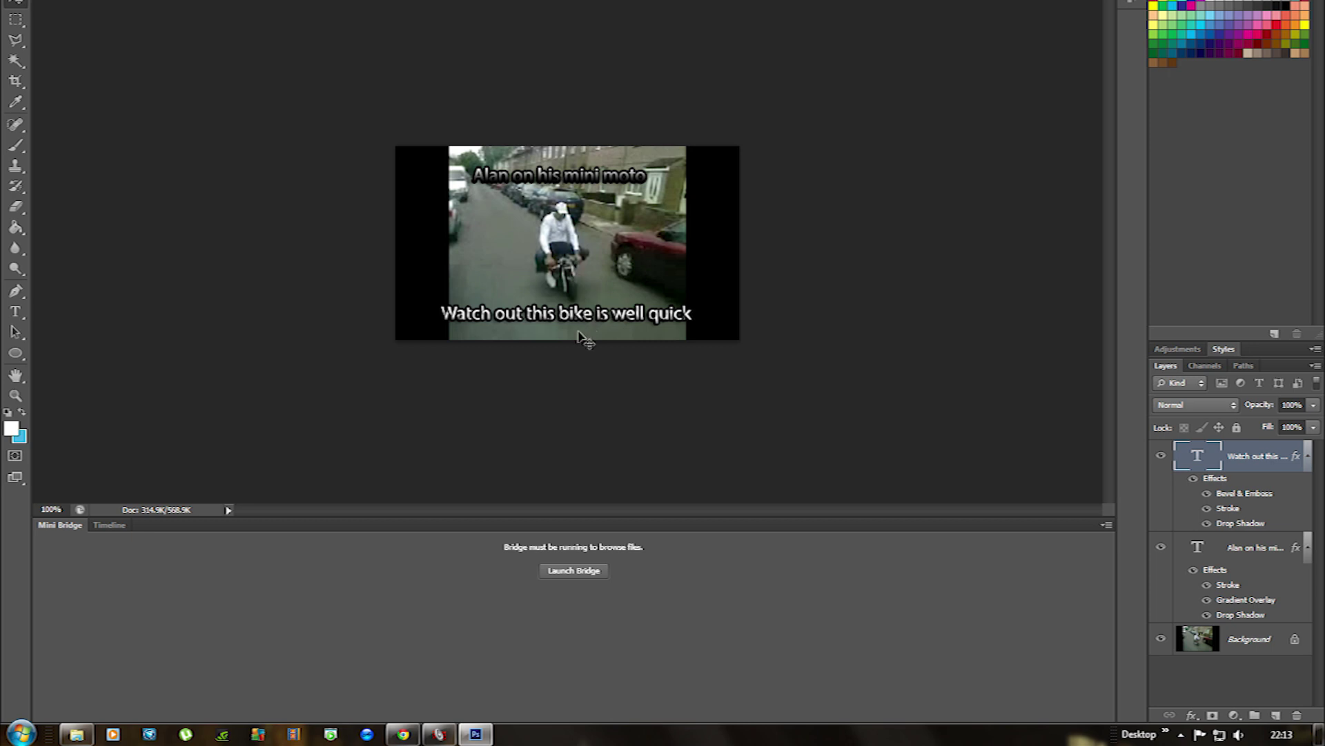
Save a copy as JPEG Alan.jpg on the Desktop at quality 12, then quit Photoshop
left_click(41, 2)
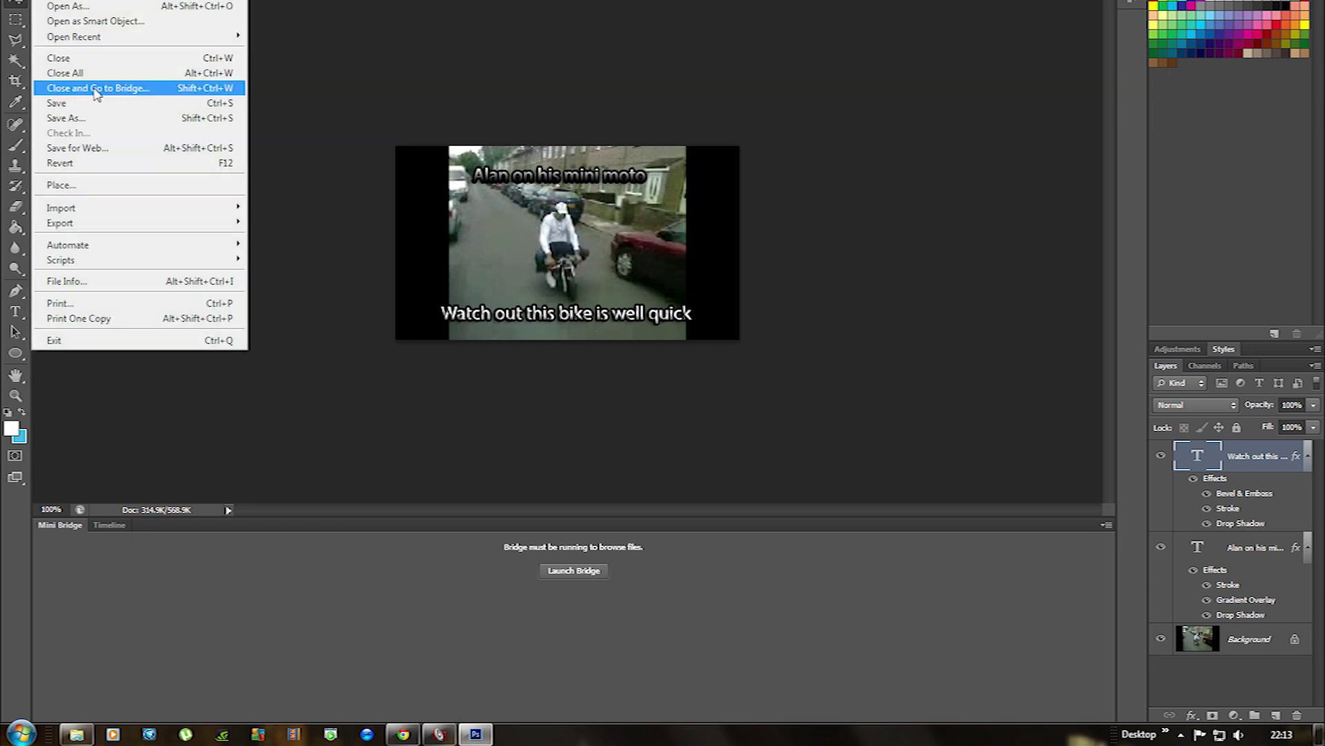
left_click(94, 119)
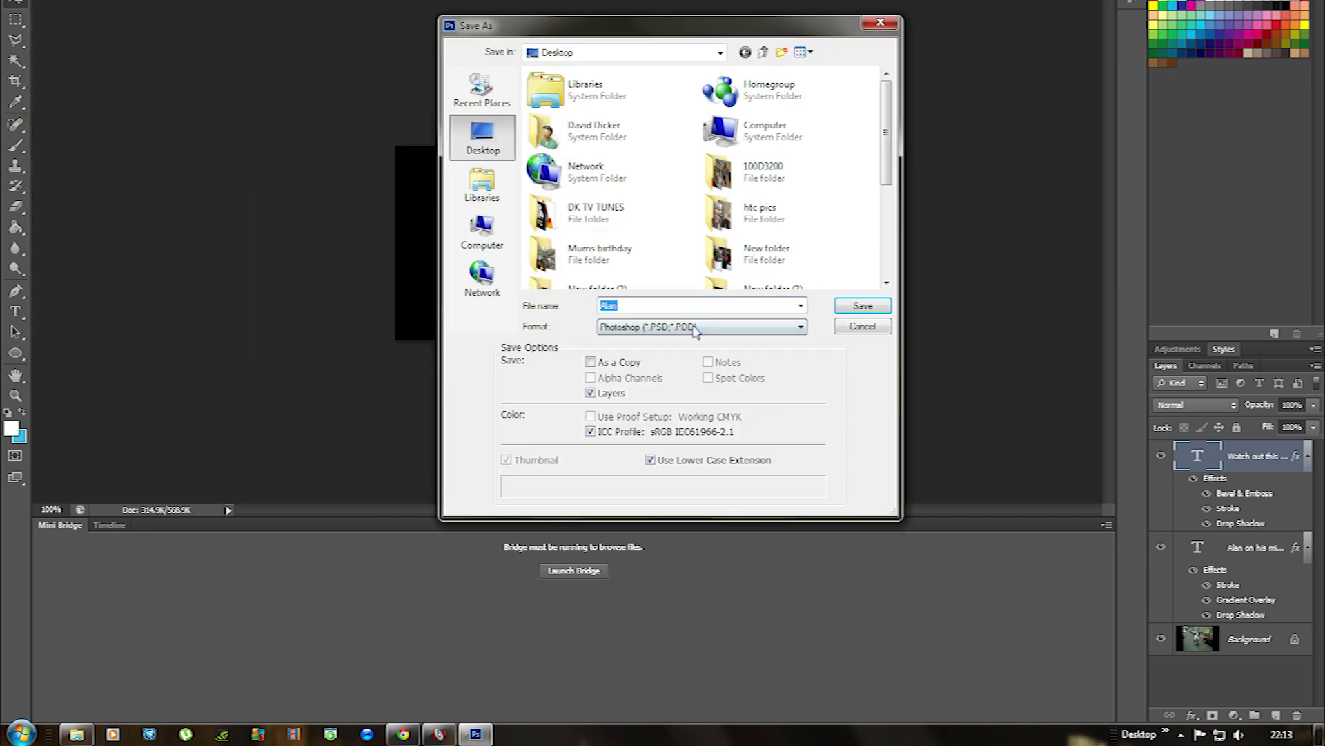
left_click(702, 329)
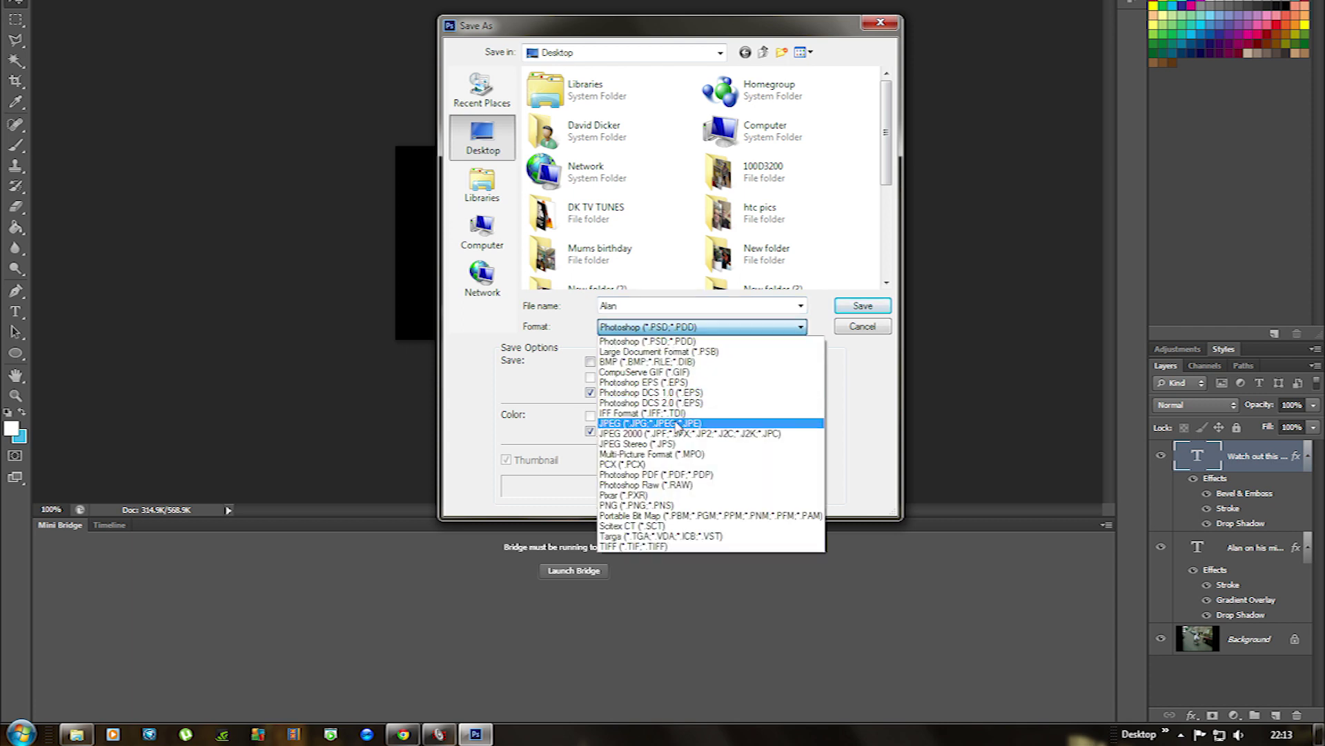
left_click(678, 424)
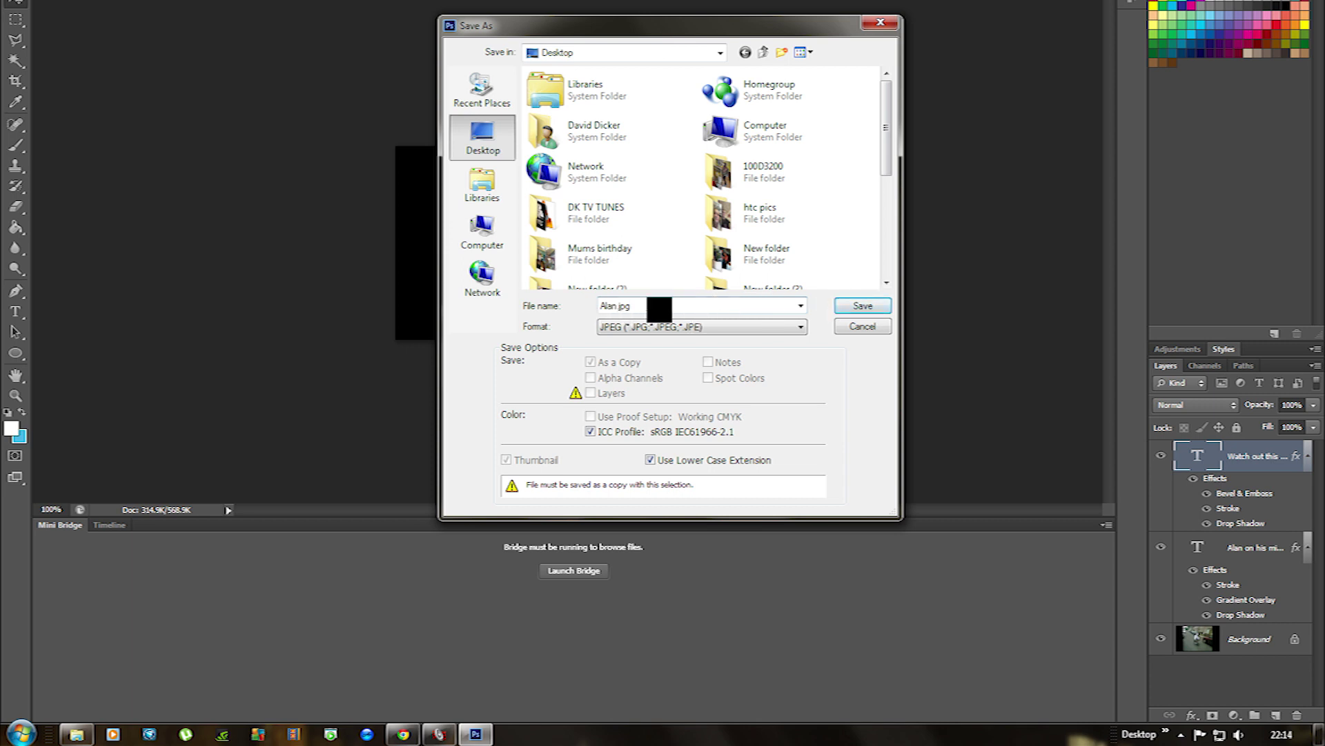
left_click(848, 309)
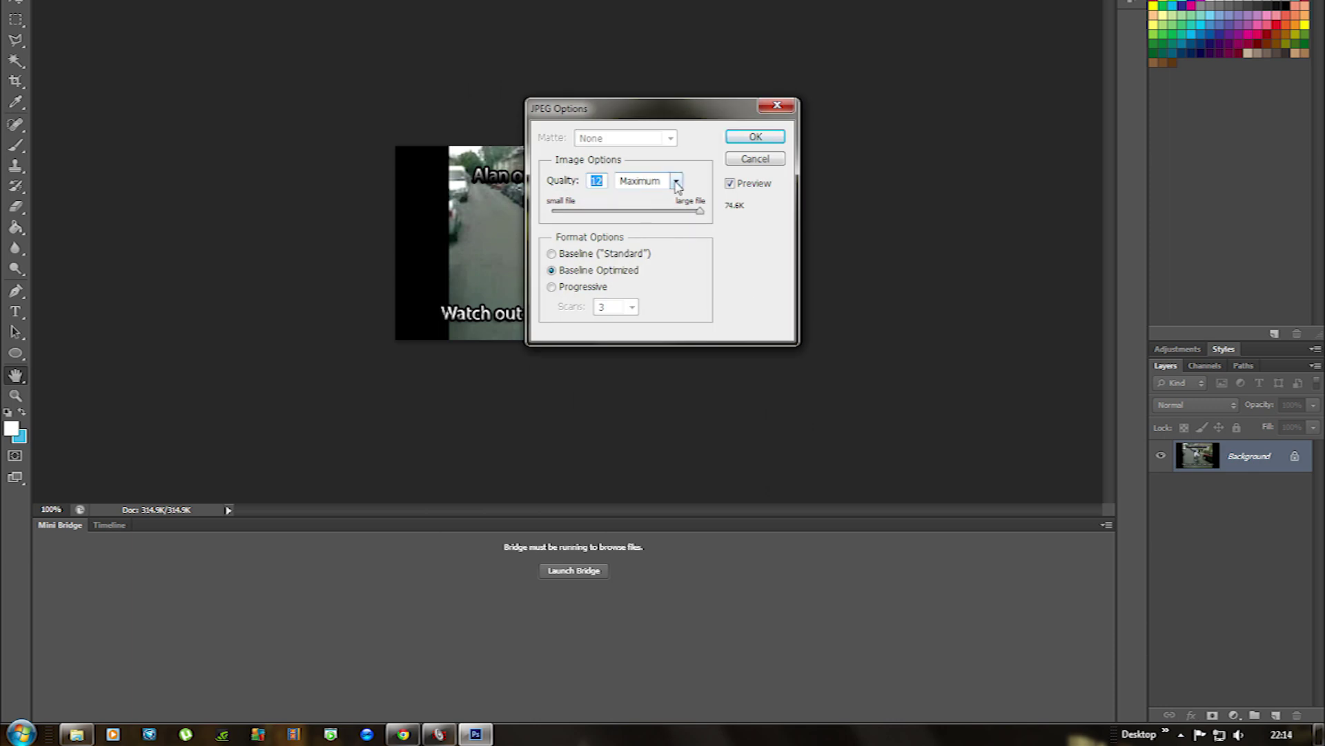
left_click(754, 137)
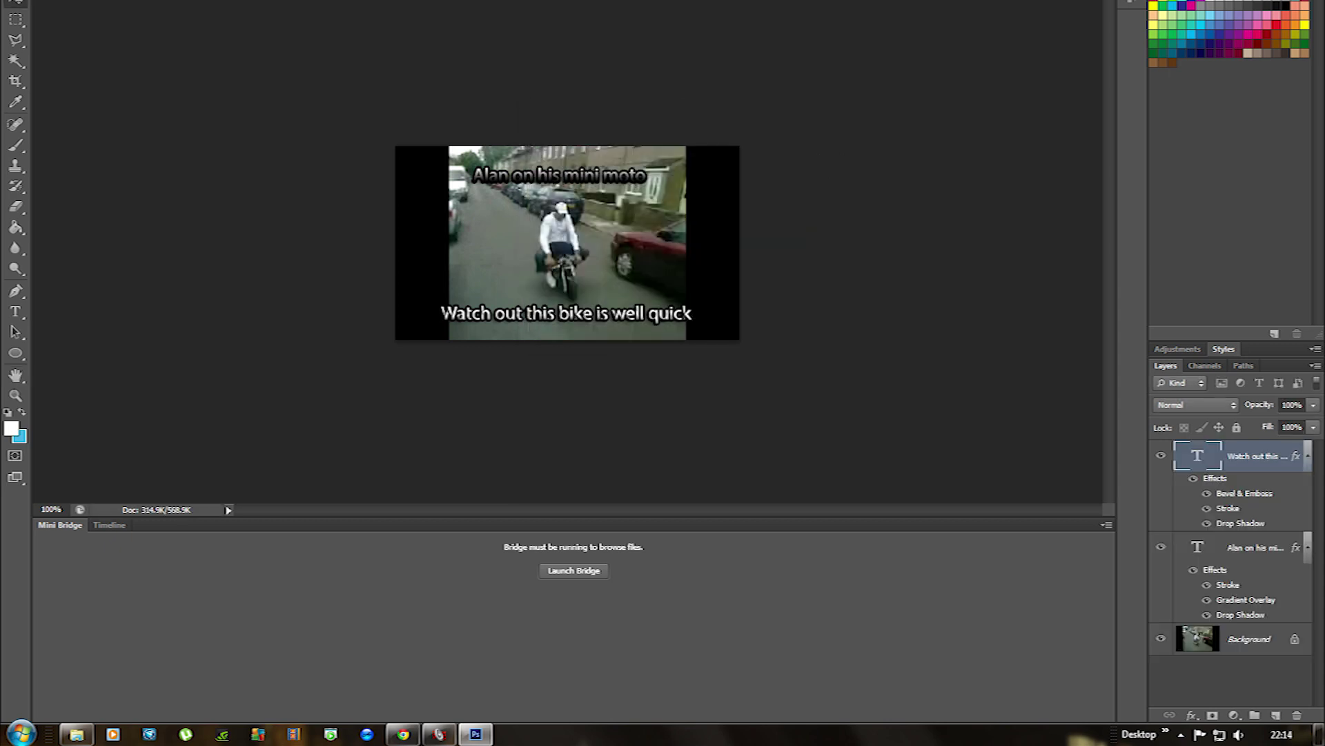
key("ctrl+q")
Discard the layered file, open Alan.jpg from the desktop to verify both captions, and close the viewer
left_click(665, 227)
left_click_drag(269, 35, 268, 423)
double_click(267, 424)
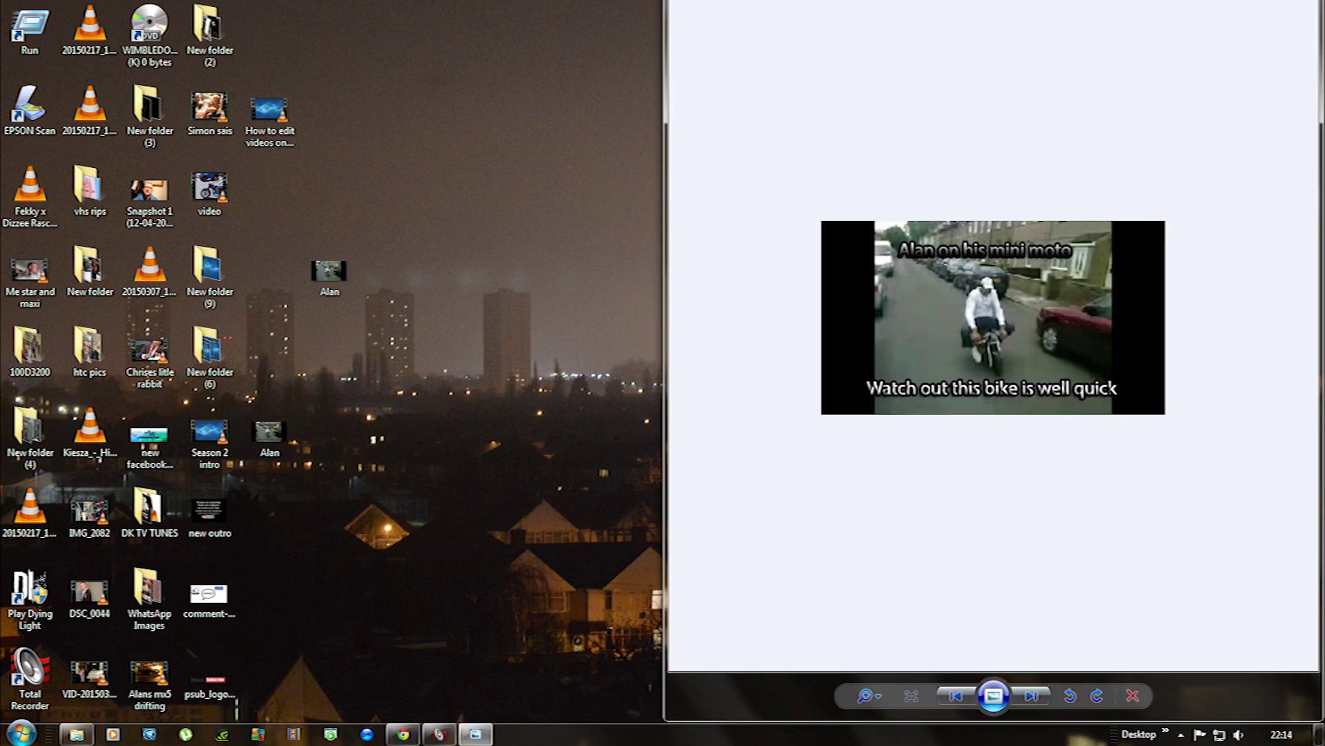
key("alt+F4")
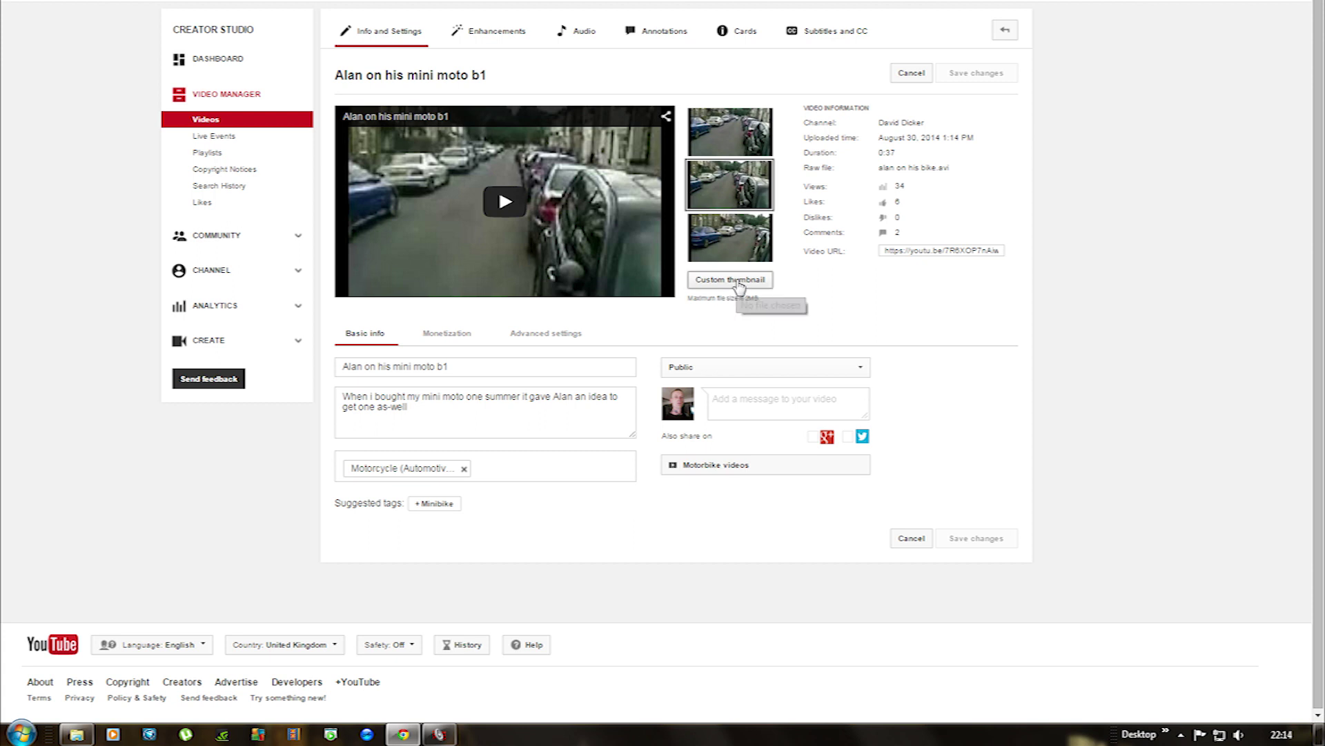
Upload Alan.jpg from the Desktop as the custom thumbnail for 'Alan on his mini moto b1'
left_click(733, 280)
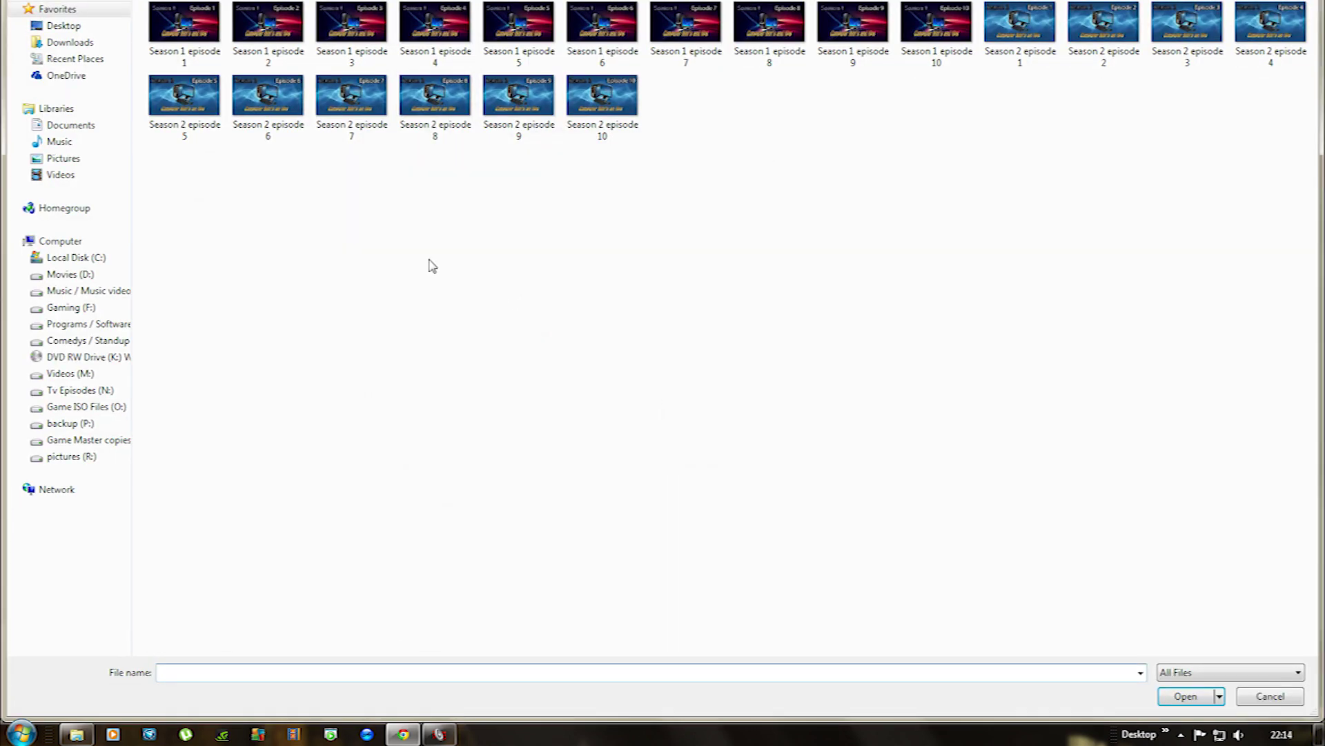
left_click(67, 31)
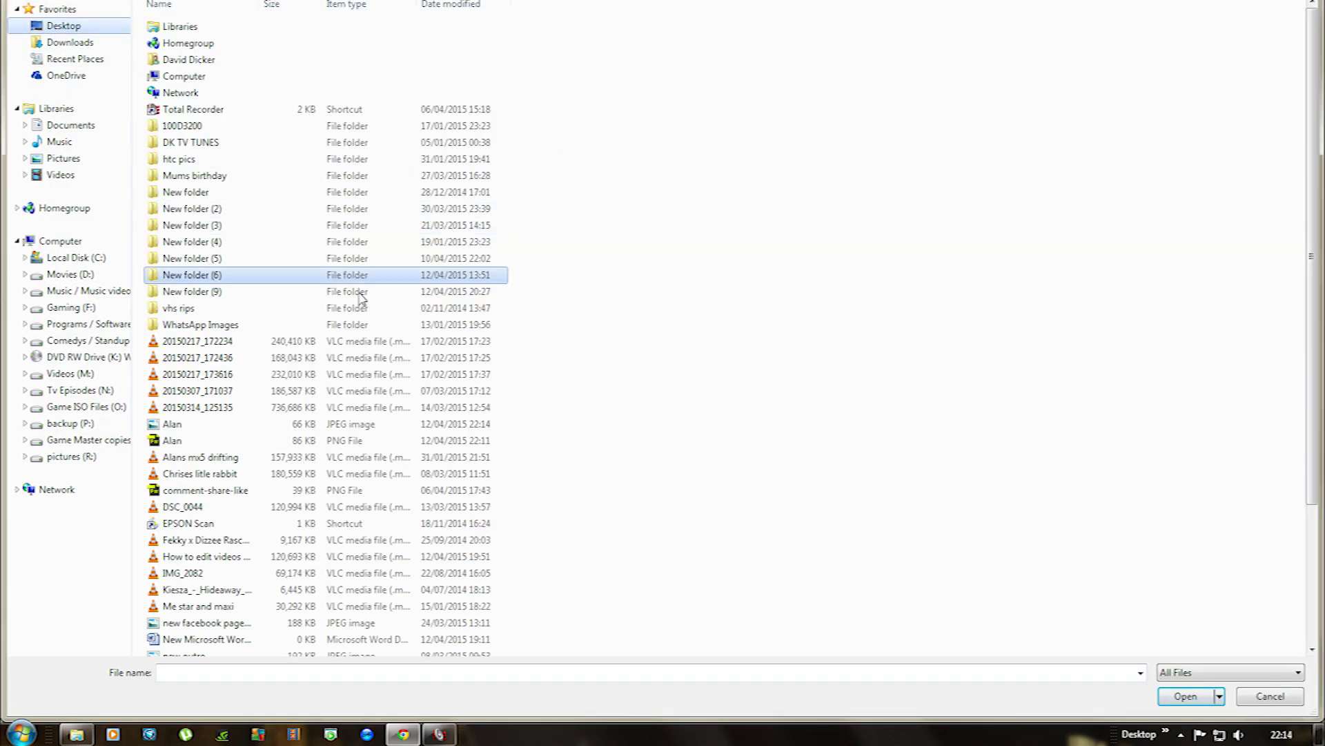
left_click(199, 426)
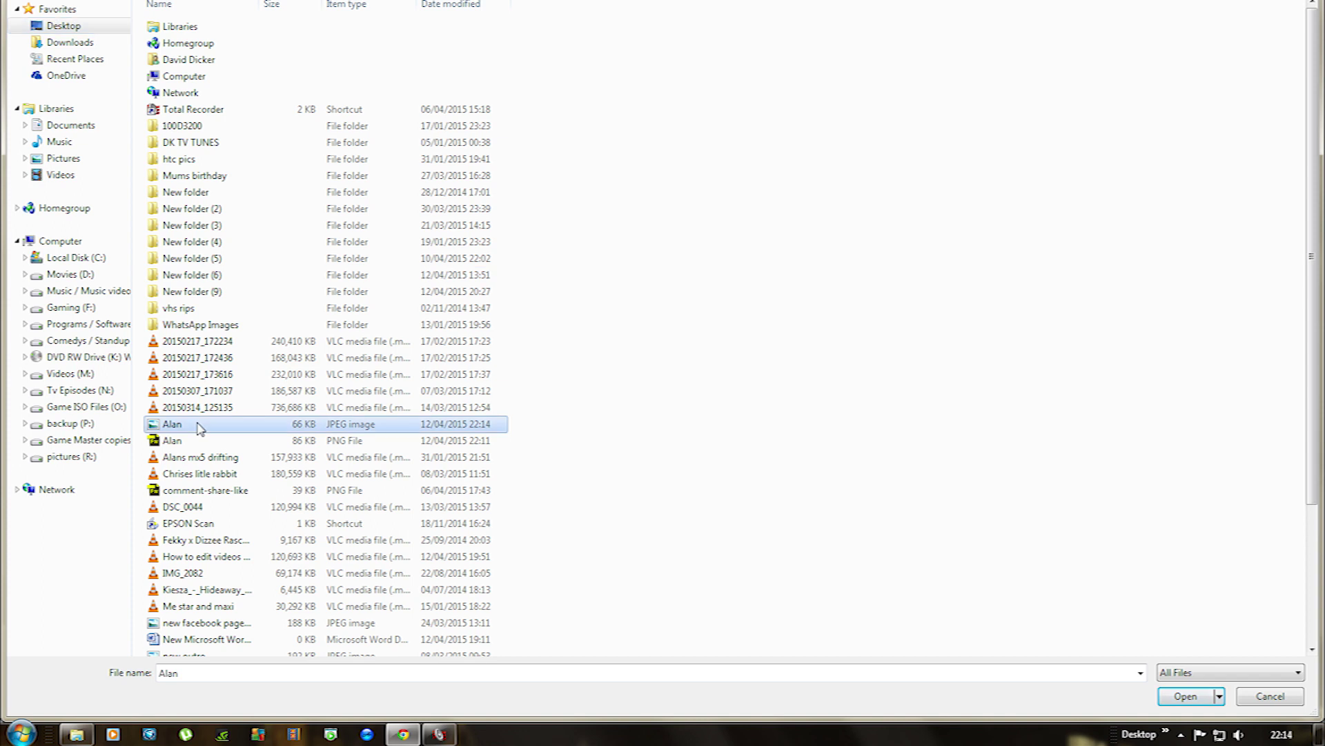
left_click(1184, 696)
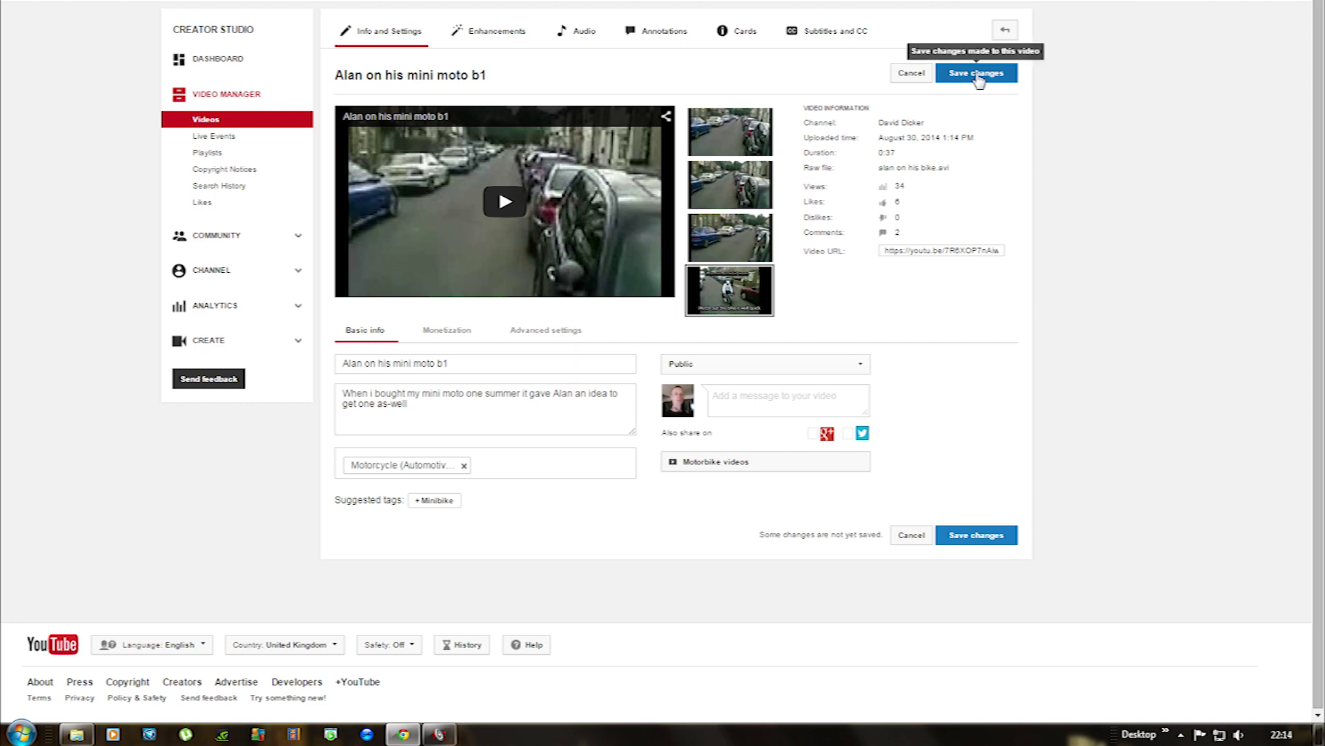
Save the thumbnail change and return to the Video Manager list
left_click(978, 77)
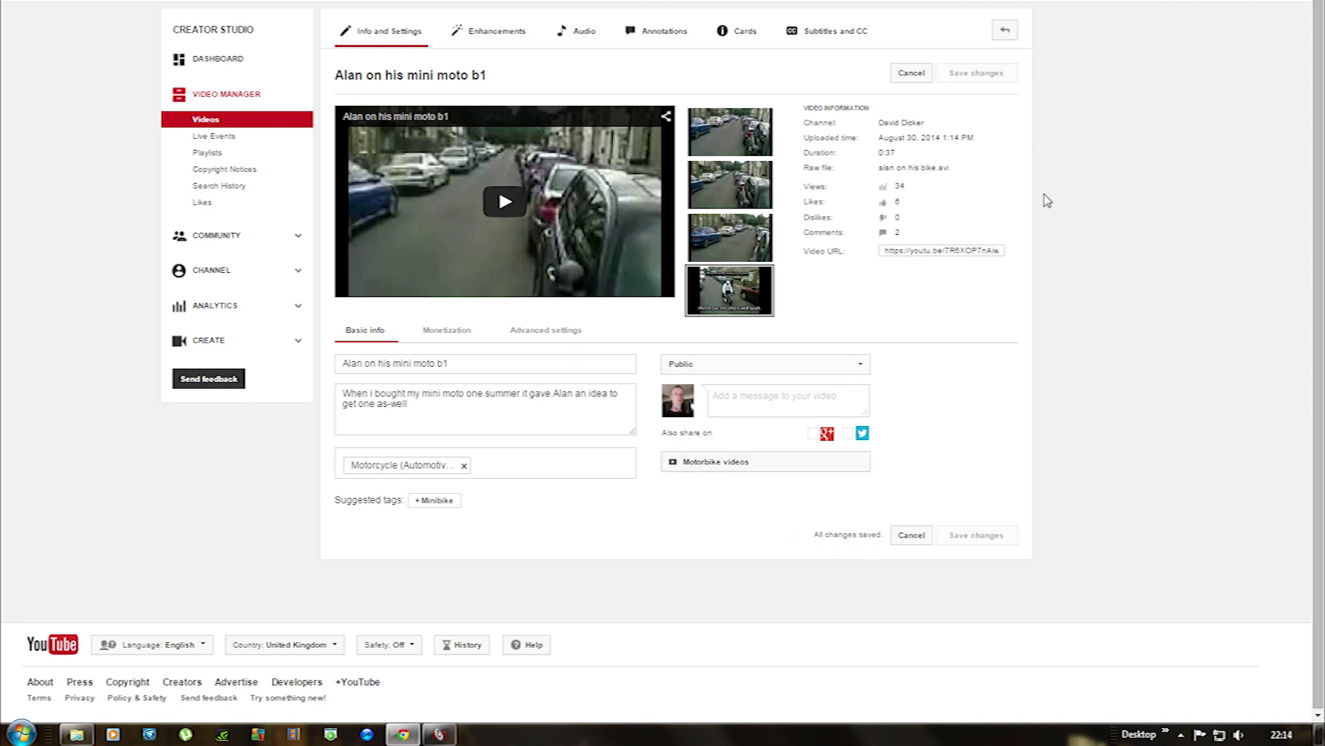
left_click(1003, 34)
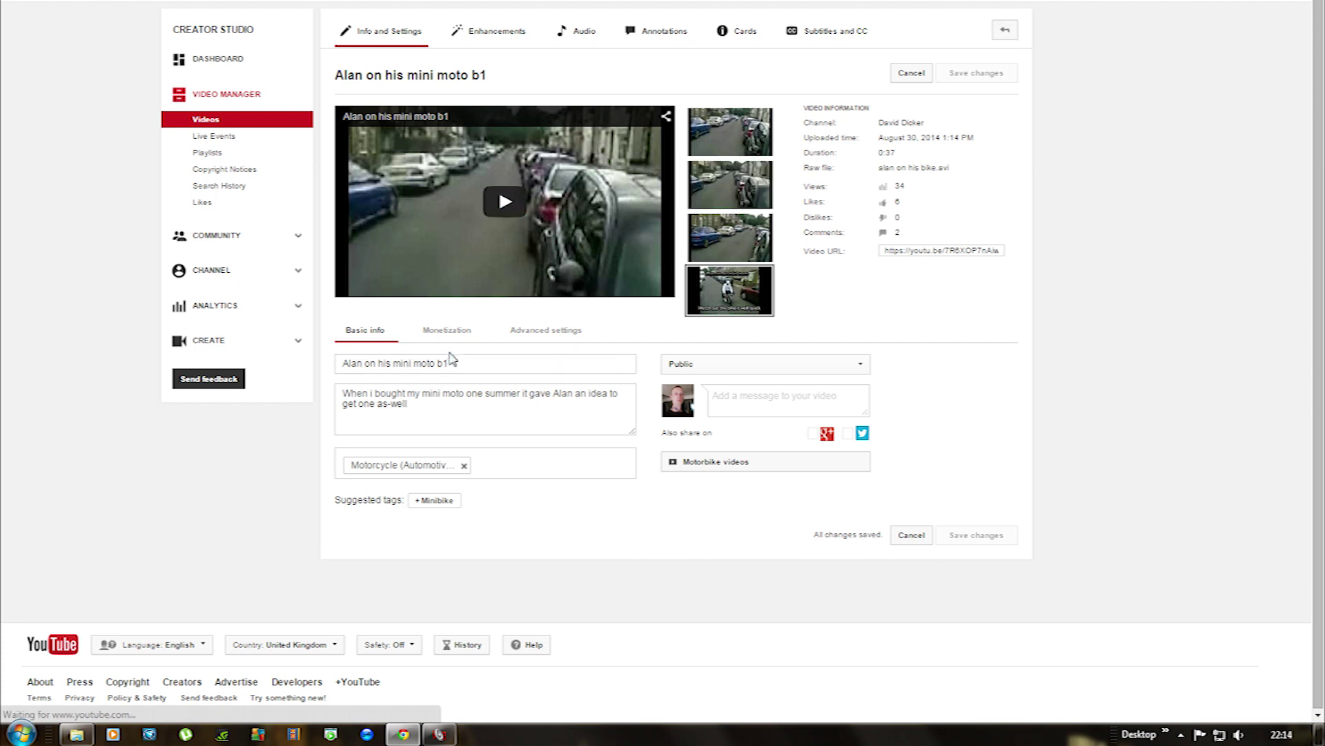
scroll(442, 414, "down", 15)
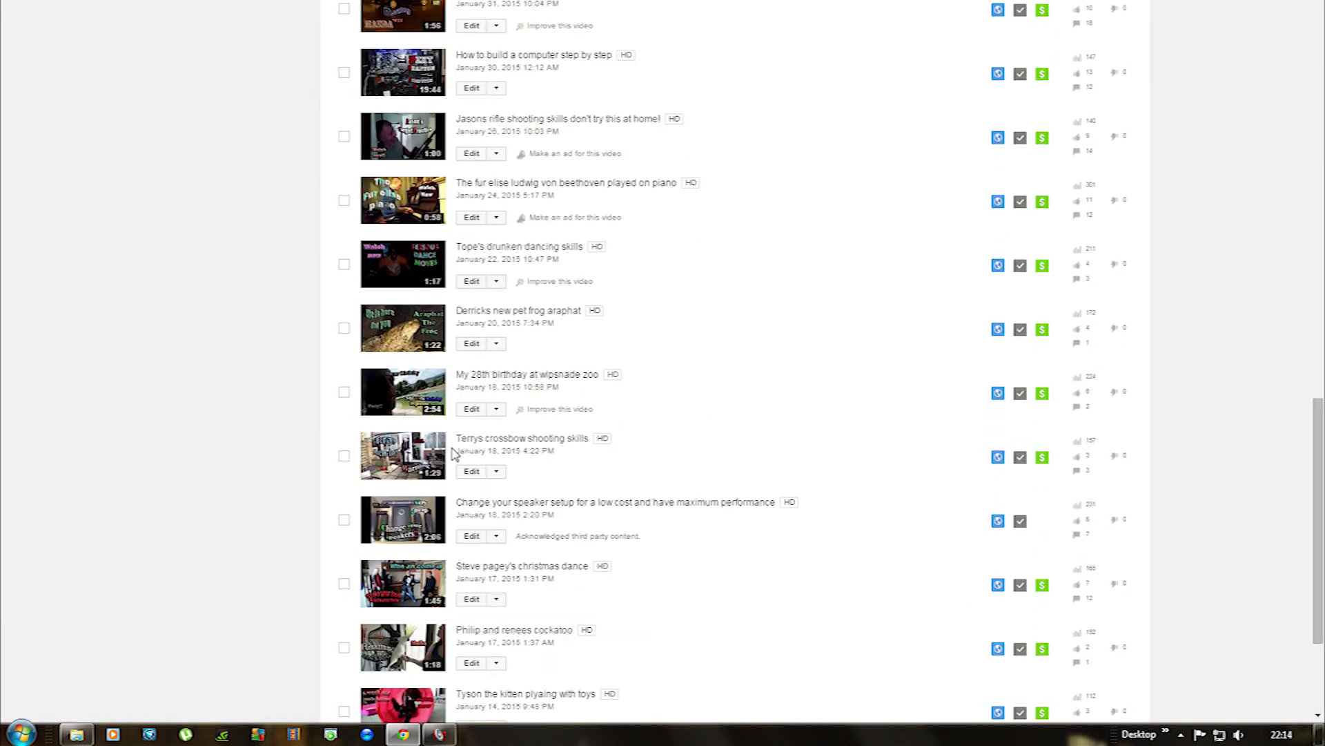
Browse page 3 of the videos to locate 'Alan on his mini moto b1' with its new thumbnail
left_click(395, 561)
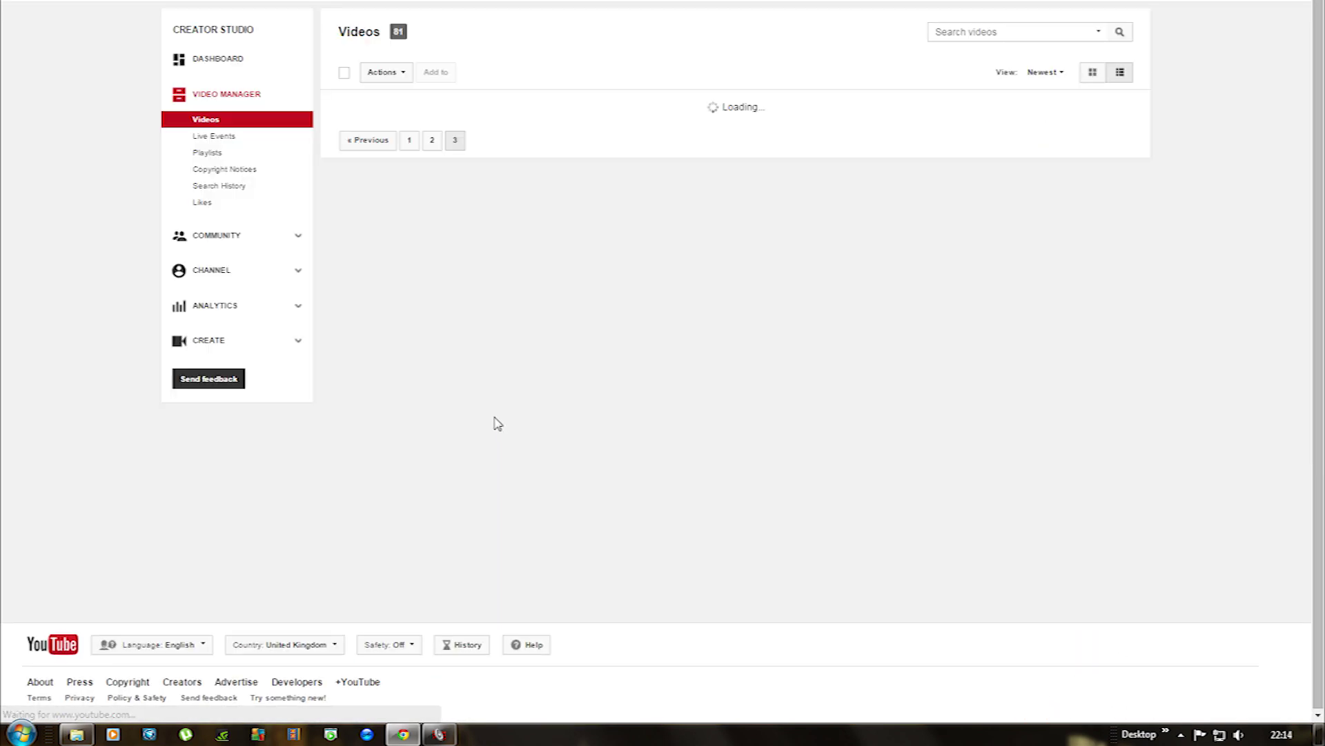
scroll(490, 421, "down", 12)
scroll(450, 349, "up", 3)
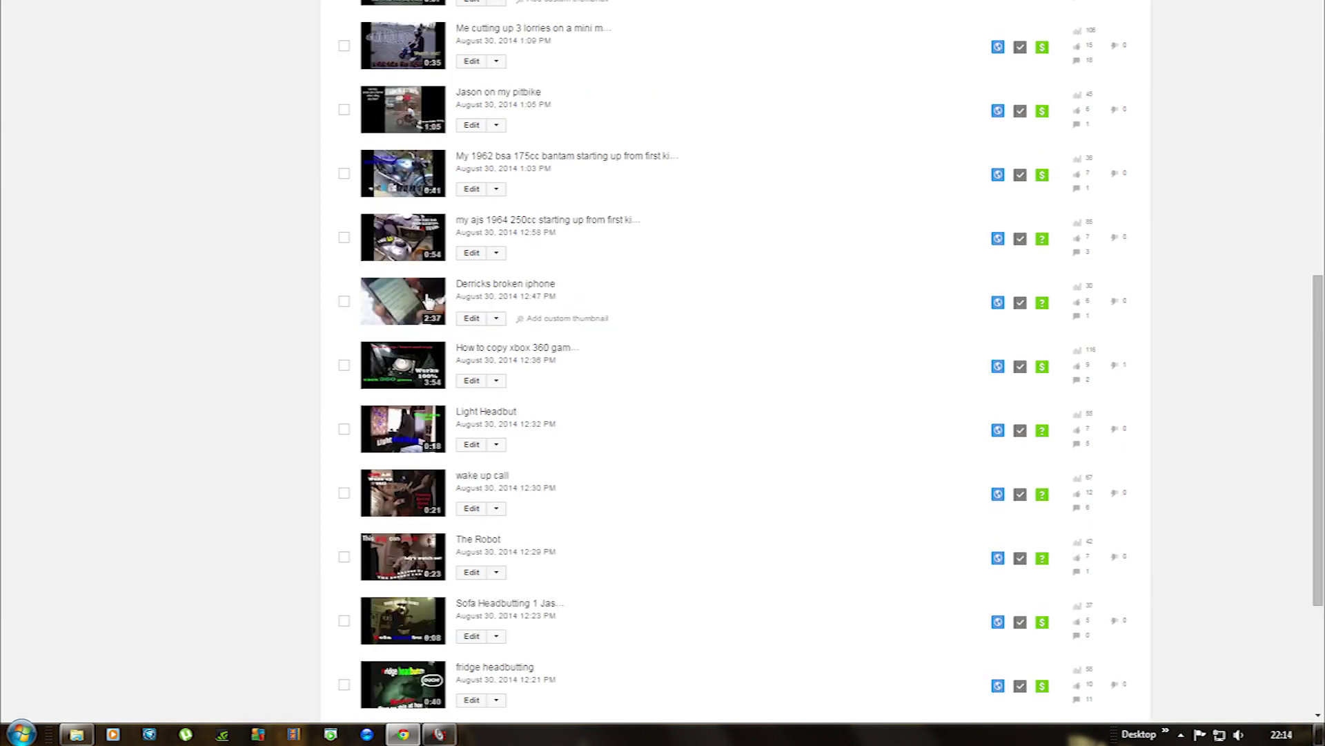
scroll(414, 302, "up", 3)
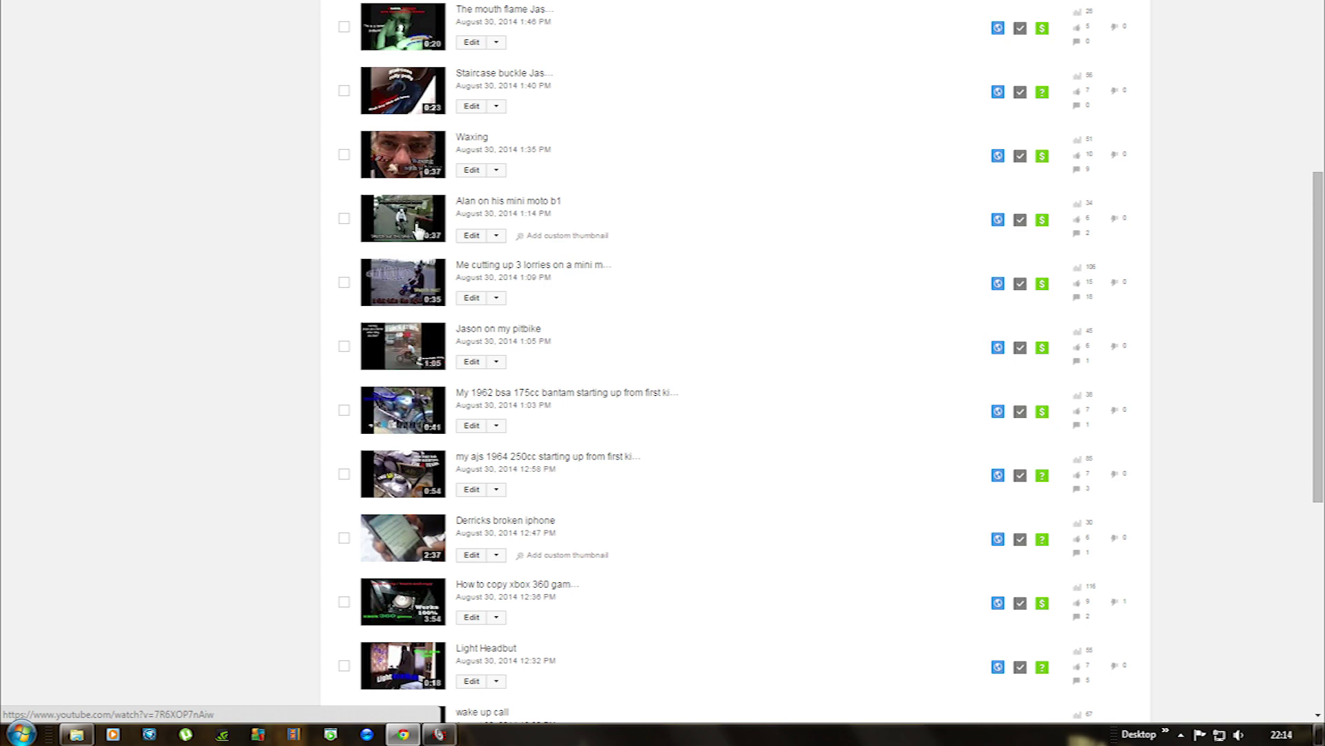
scroll(396, 311, "down", 3)
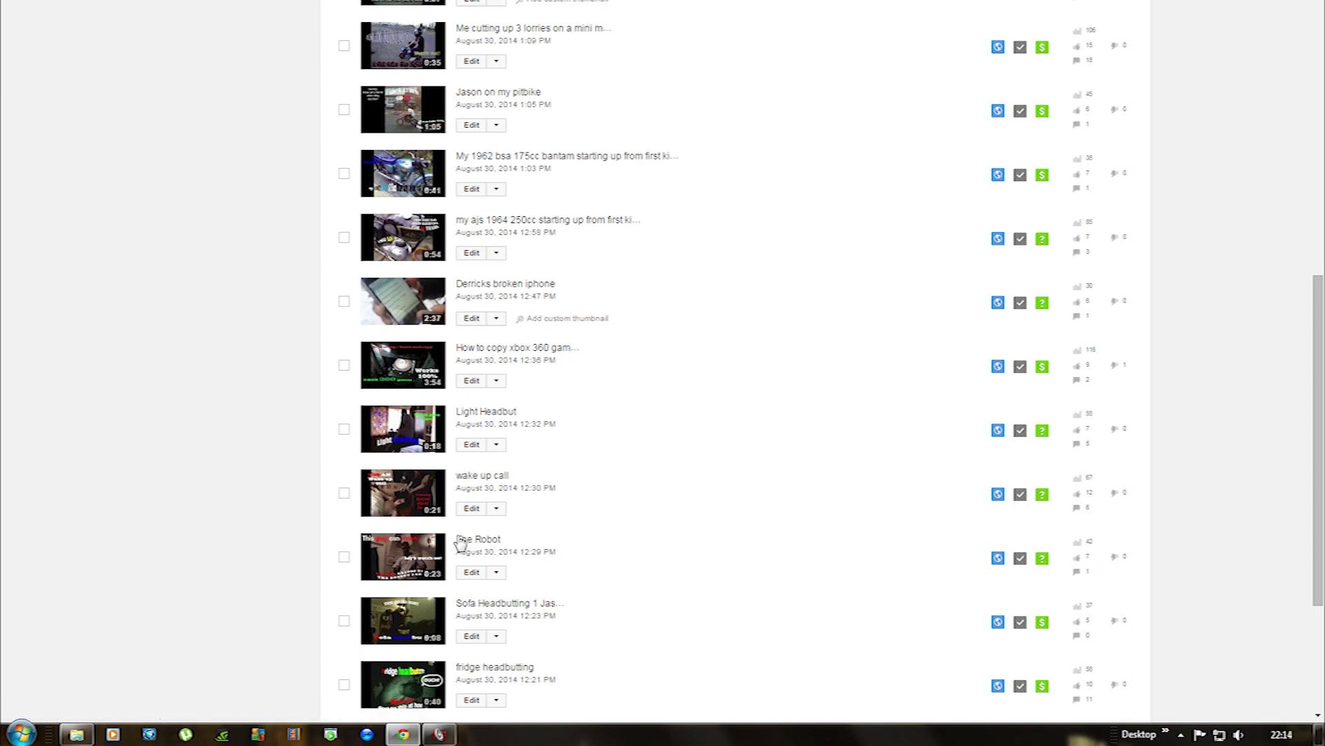
scroll(518, 518, "up", 6)
scroll(517, 509, "up", 3)
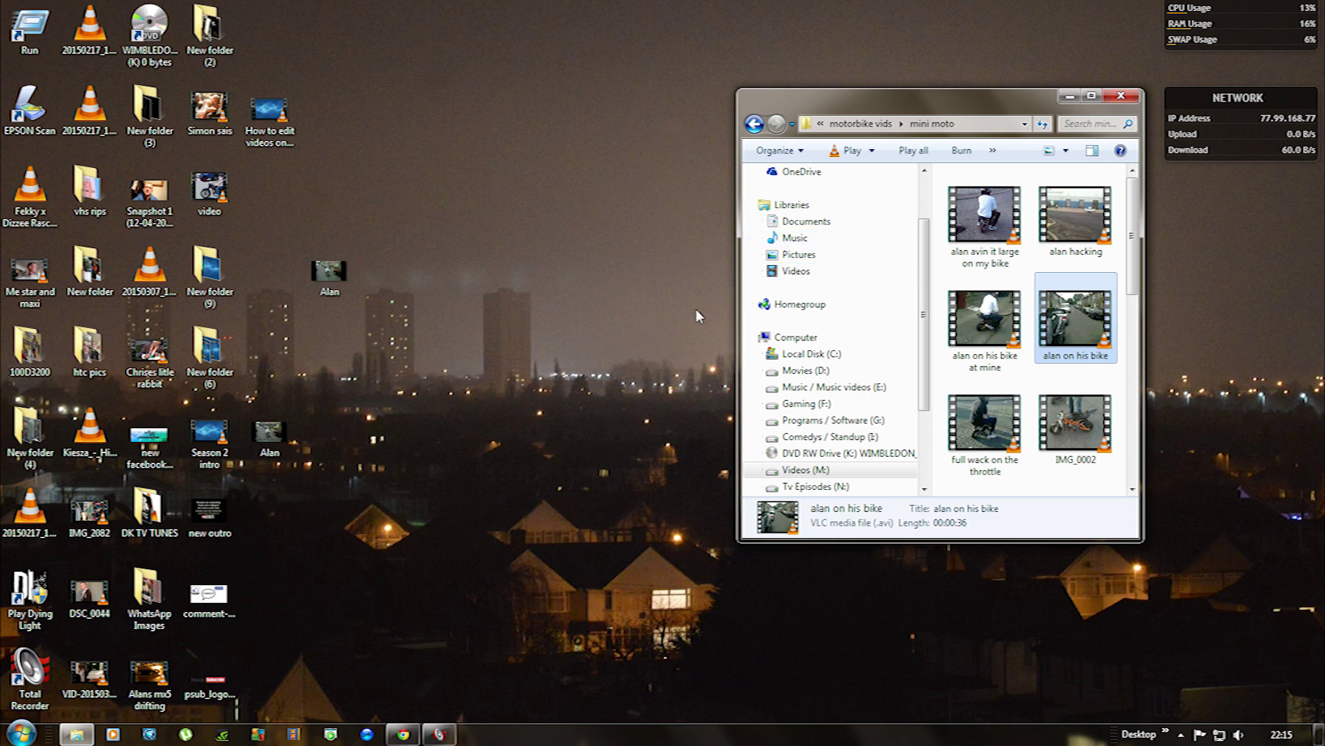
Minimize the mini moto folder window
left_click(1070, 98)
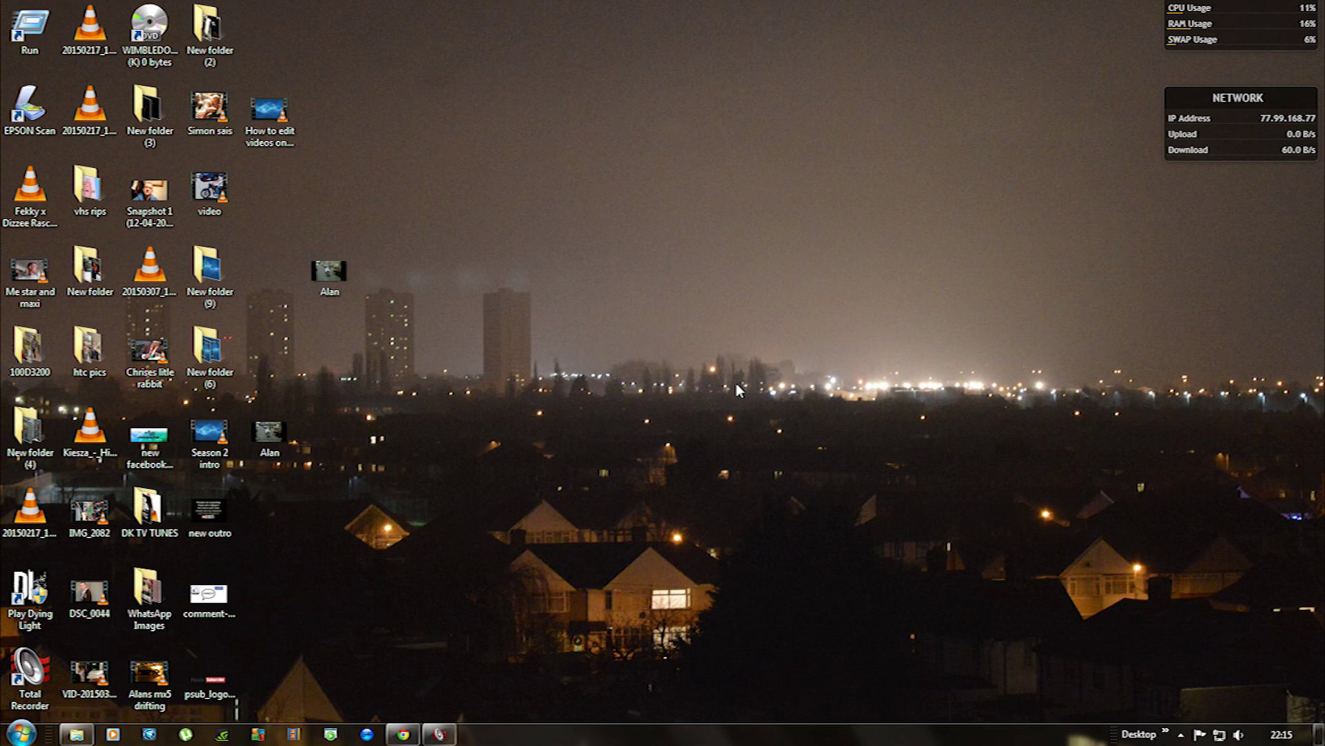